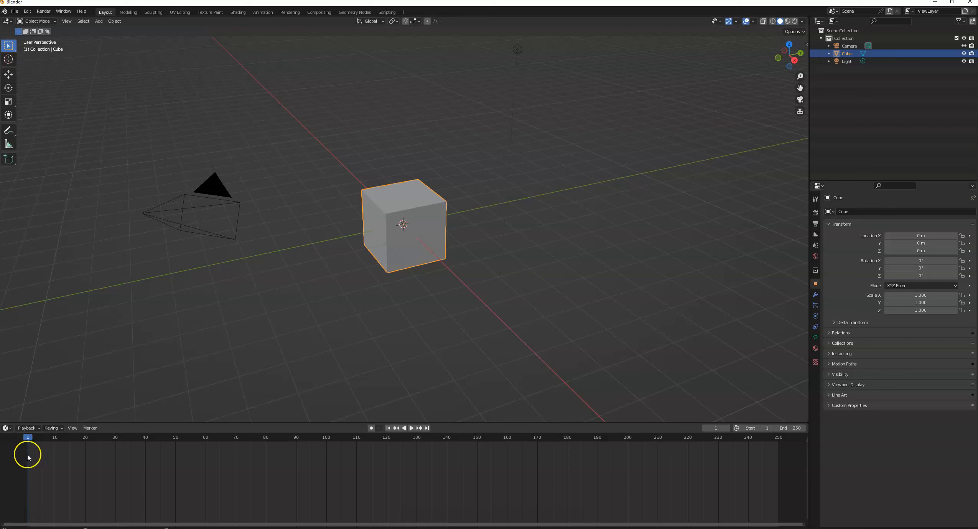
Insert a Location, Rotation & Scale keyframe for the cube at frame 1.
{"action": "key", "text": "i"}
{"action": "key", "text": "i"}
{"action": "left_click", "coordinate": [363, 230]}
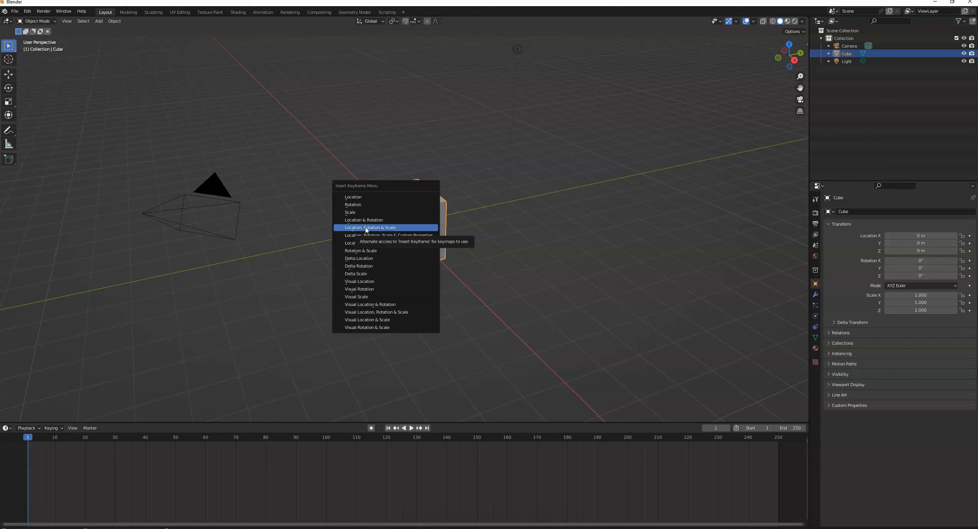
{"action": "left_click", "coordinate": [370, 227]}
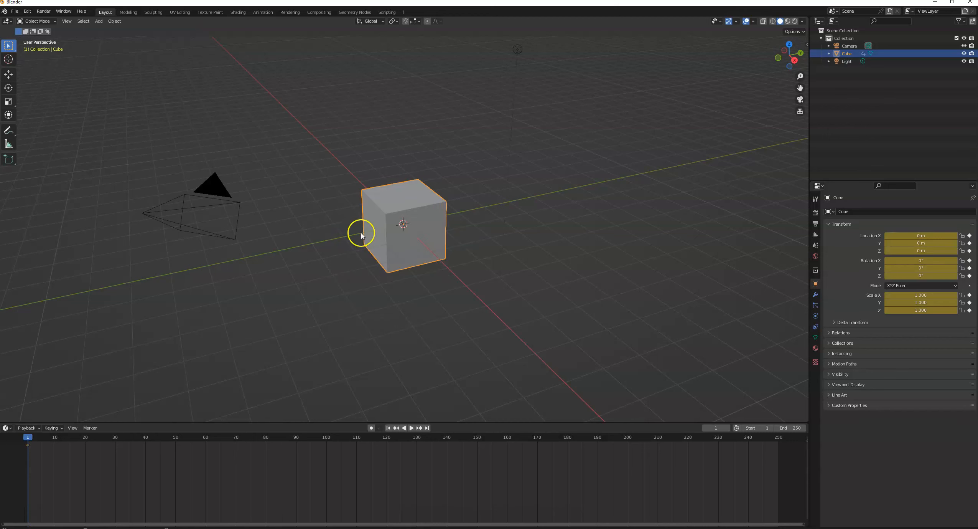
{"action": "left_click_drag", "start_coordinate": [30, 438], "coordinate": [49, 438]}
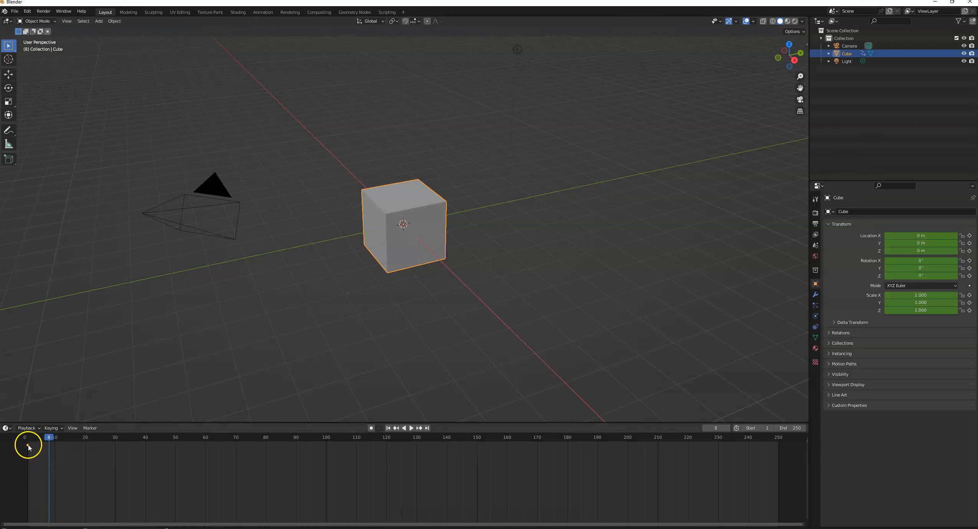
{"action": "left_click_drag", "start_coordinate": [48, 437], "coordinate": [29, 438]}
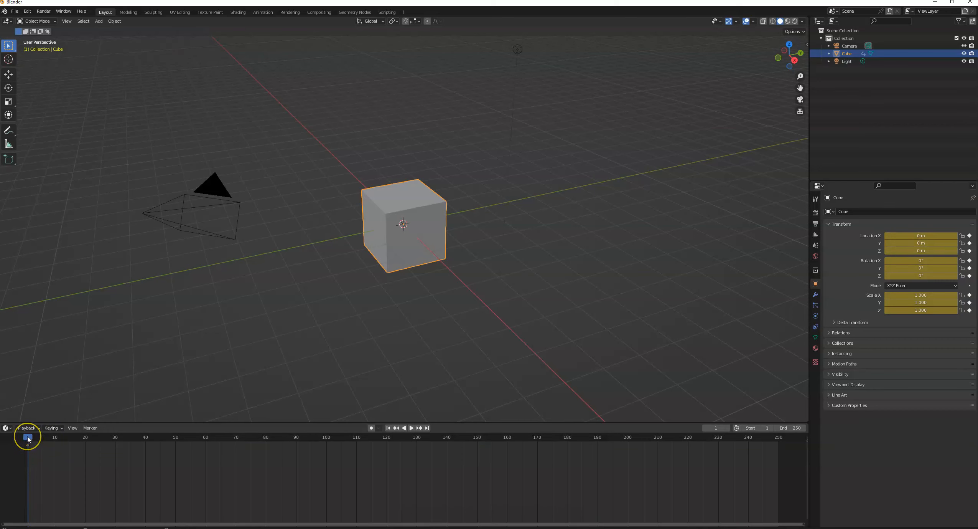
At frame 40, move the cube to about X 2.58, Y 8.13, Z 1.86 m and rotate it freely.
{"action": "left_click_drag", "start_coordinate": [28, 439], "coordinate": [144, 450]}
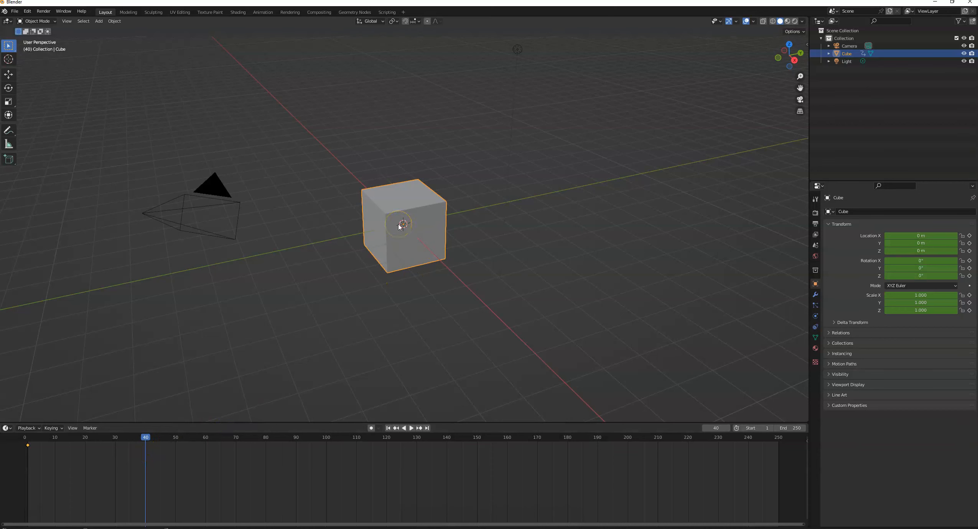
{"action": "left_click_drag", "start_coordinate": [408, 225], "coordinate": [671, 154]}
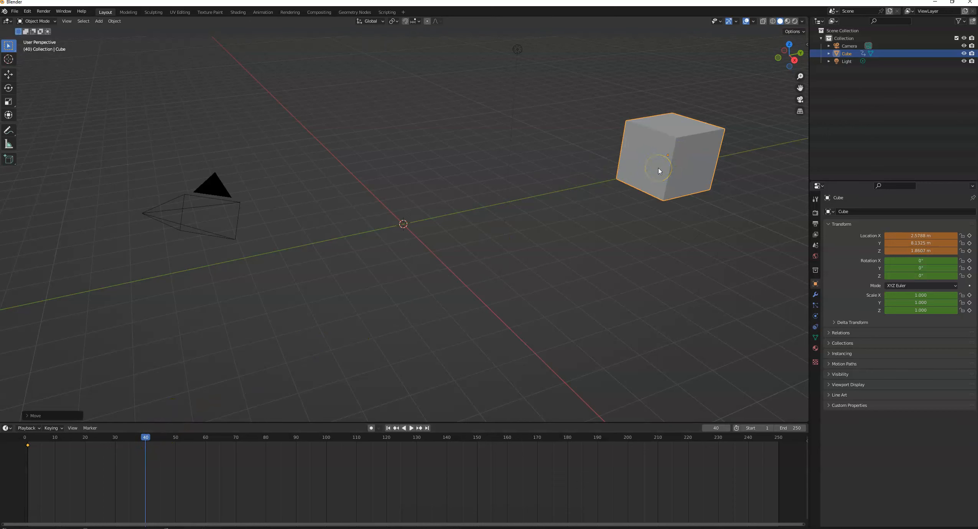
{"action": "key", "text": "r"}
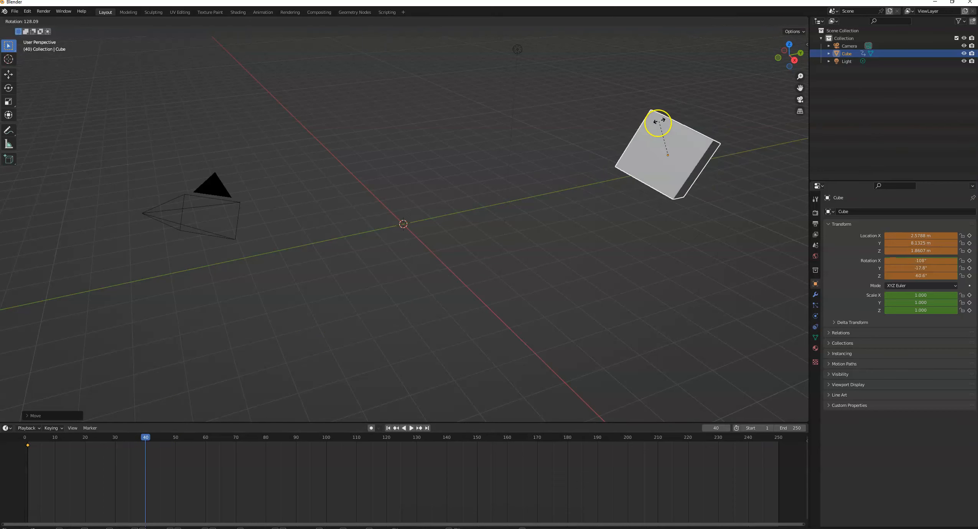
{"action": "left_click", "coordinate": [738, 138]}
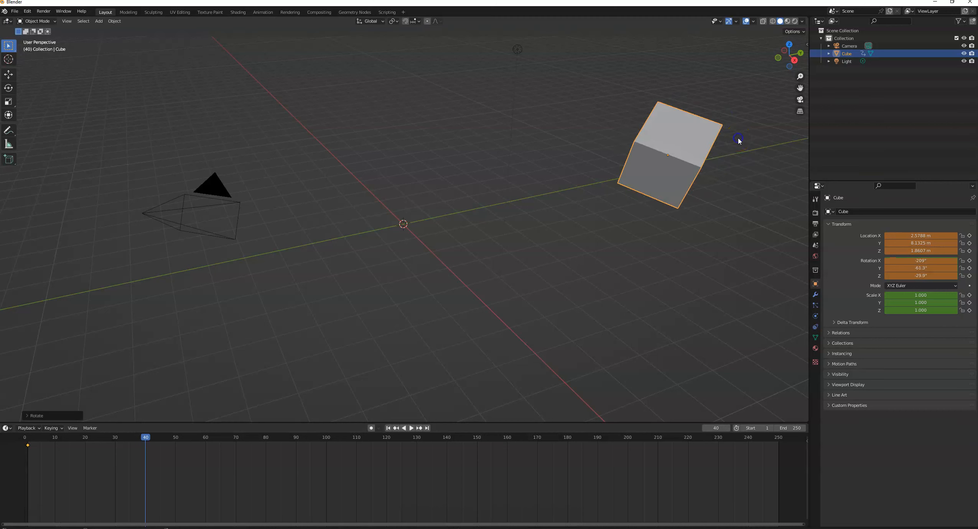
Scale the cube down to about 0.27 and insert a Location, Rotation & Scale keyframe at frame 40.
{"action": "key", "text": "s"}
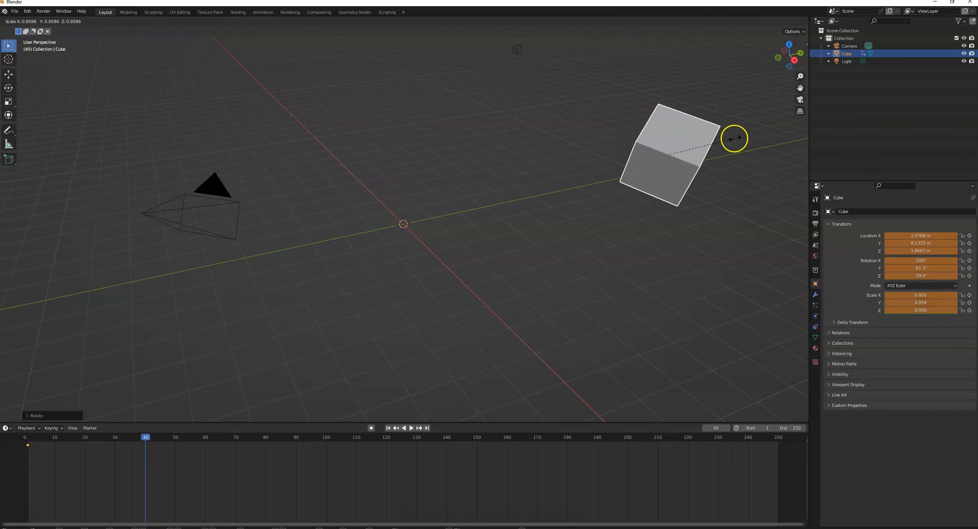
{"action": "left_click", "coordinate": [688, 152]}
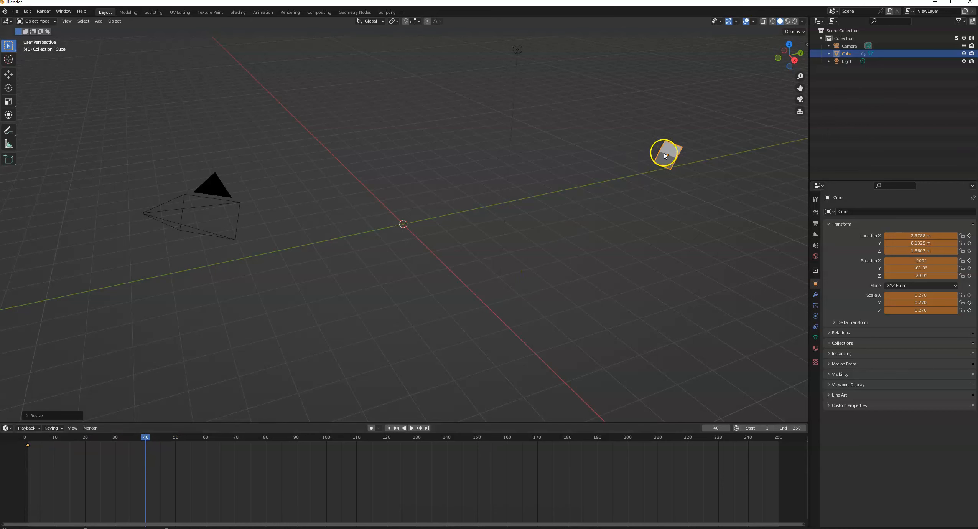
{"action": "key", "text": "i"}
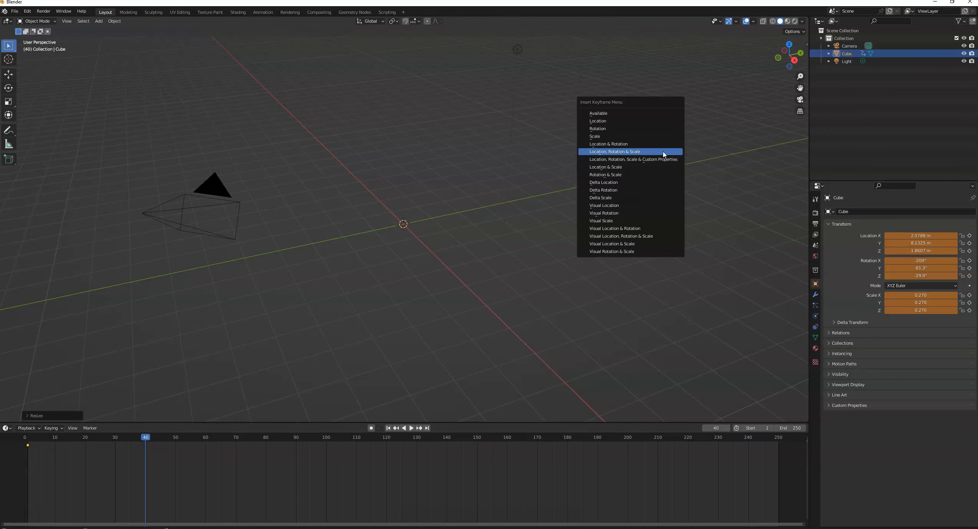
{"action": "left_click", "coordinate": [623, 152]}
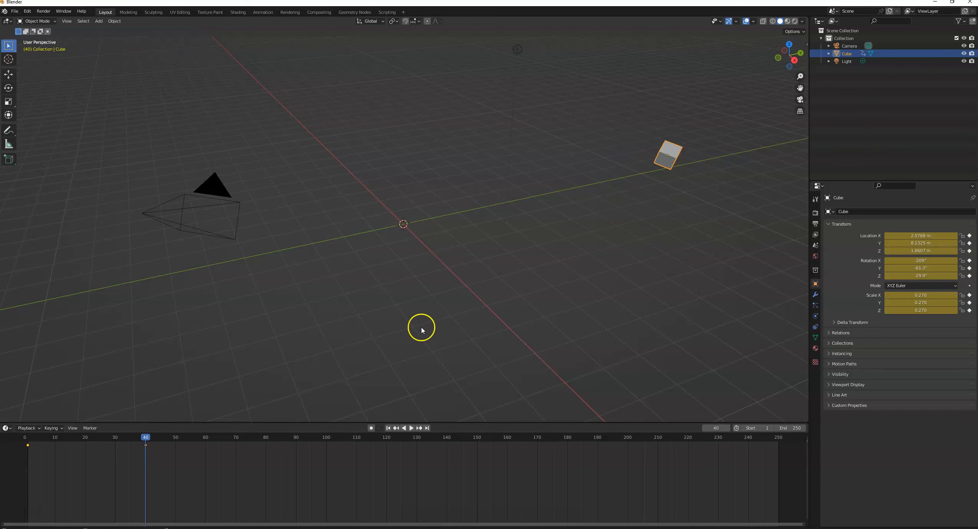
Play back the animation from frame 1 and return to the second keyframe at frame 40.
{"action": "left_click_drag", "start_coordinate": [143, 438], "coordinate": [28, 450]}
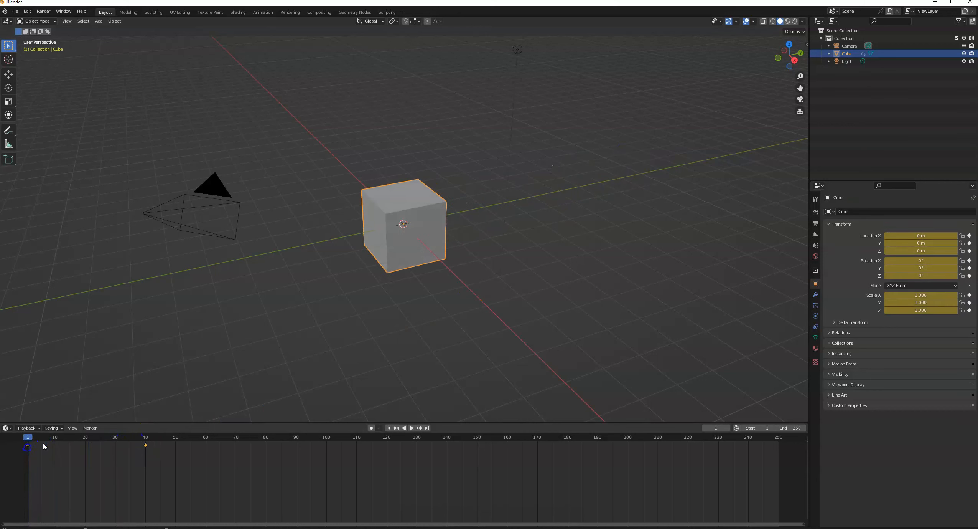
{"action": "left_click", "coordinate": [411, 427]}
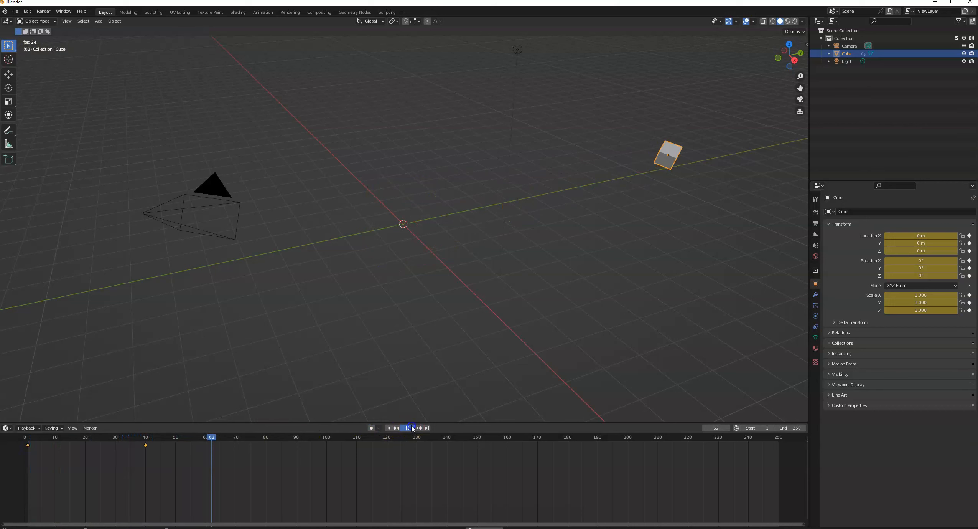
{"action": "left_click", "coordinate": [412, 428]}
{"action": "left_click_drag", "start_coordinate": [210, 438], "coordinate": [147, 443]}
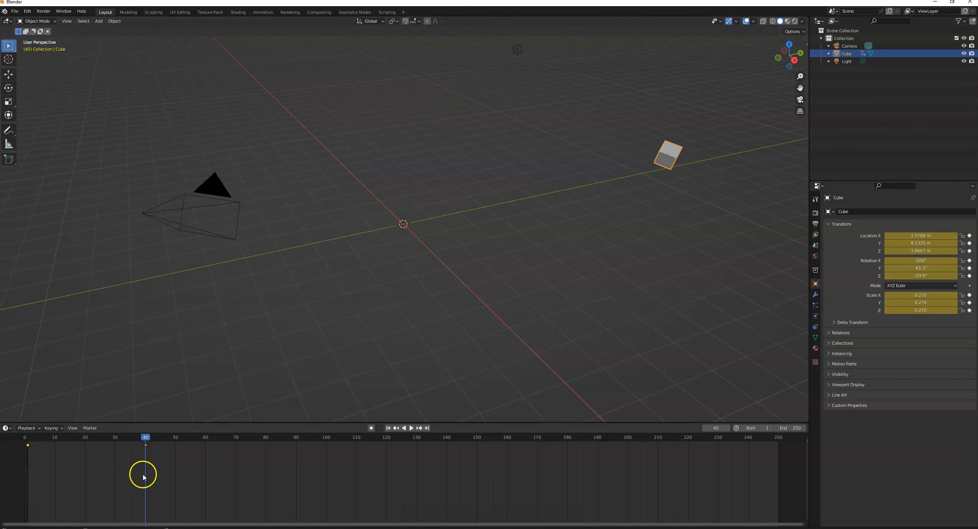
At frame 80, move the cube to about X -0.49, Y 3.29, Z 3.57 m and rotate it freely.
{"action": "left_click_drag", "start_coordinate": [146, 440], "coordinate": [267, 446]}
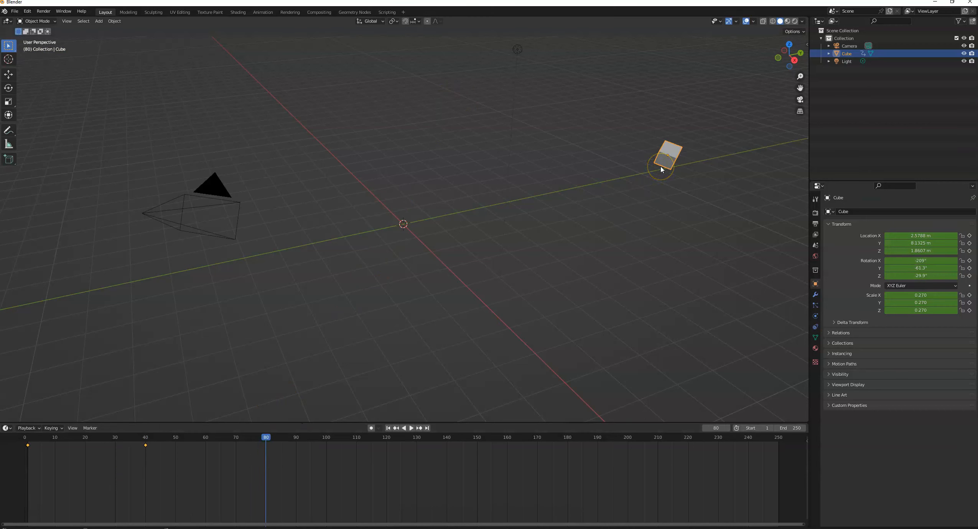
{"action": "left_click", "coordinate": [666, 157]}
{"action": "left_click_drag", "start_coordinate": [666, 157], "coordinate": [488, 99]}
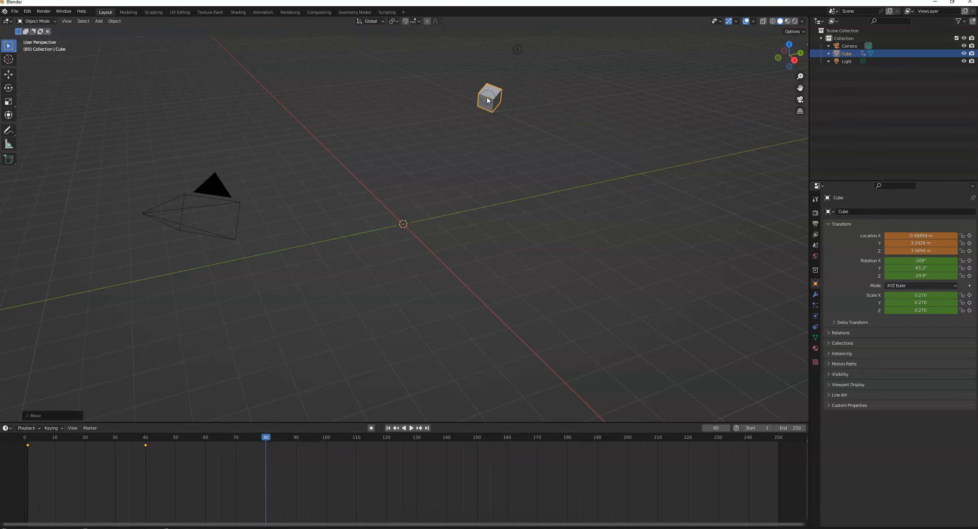
{"action": "key", "text": "r"}
{"action": "key", "text": "r"}
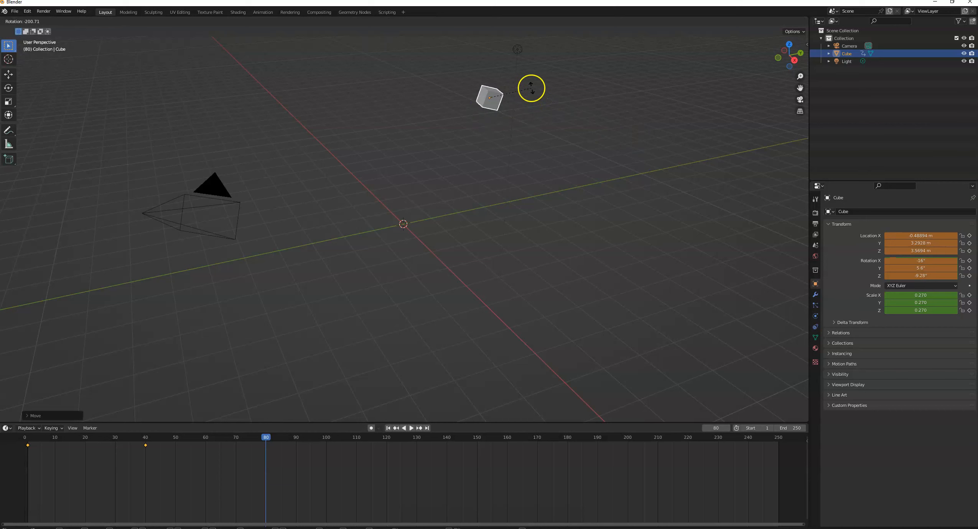
{"action": "left_click", "coordinate": [532, 89]}
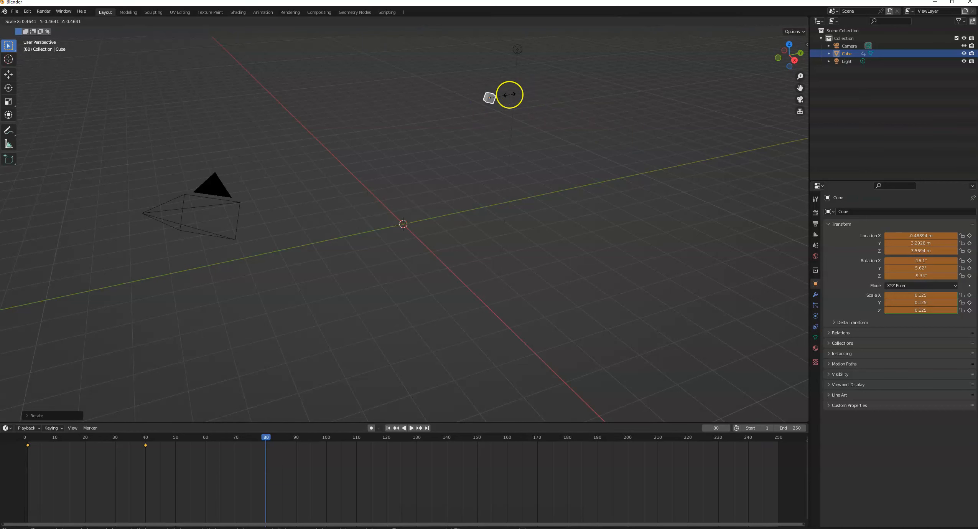
Scale the cube up to about 0.68 and insert a Location, Rotation & Scale keyframe at frame 80.
{"action": "left_click", "coordinate": [593, 64]}
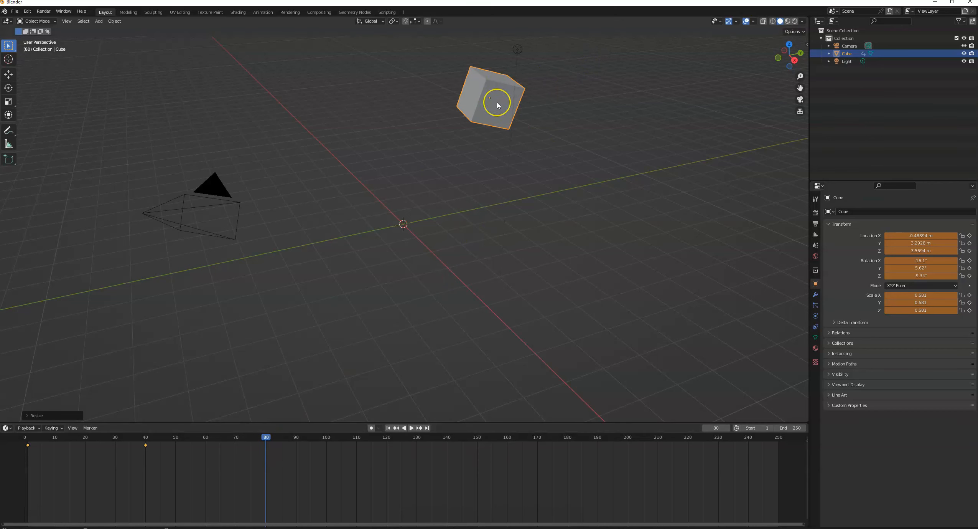
{"action": "key", "text": "i"}
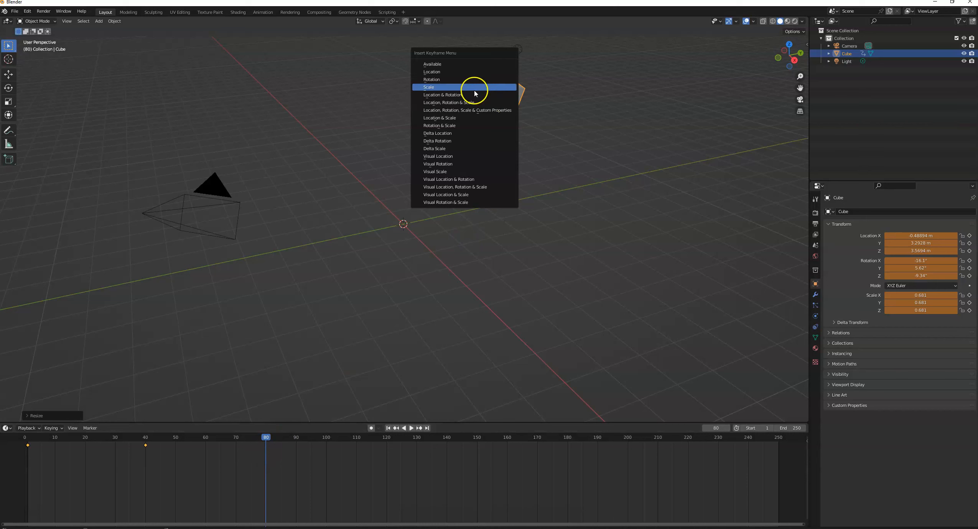
{"action": "left_click", "coordinate": [450, 103]}
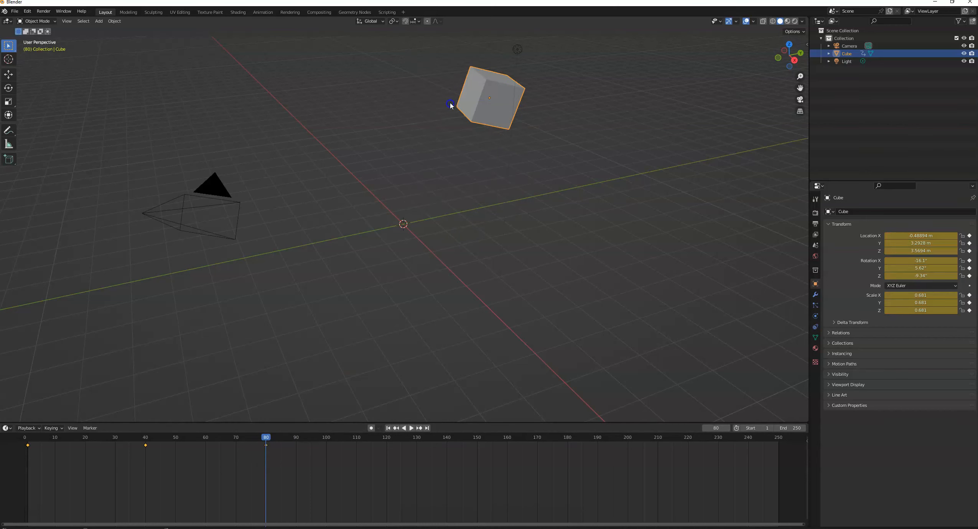
Play back the cube's animation from frame 1 past the third keyframe at frame 80.
{"action": "left_click_drag", "start_coordinate": [266, 441], "coordinate": [25, 440]}
{"action": "left_click", "coordinate": [411, 428]}
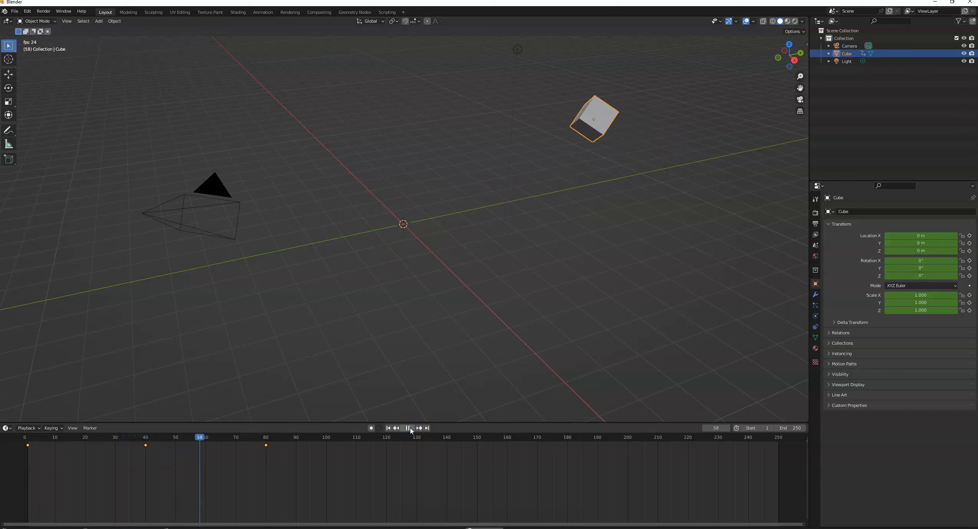
{"action": "left_click", "coordinate": [409, 428]}
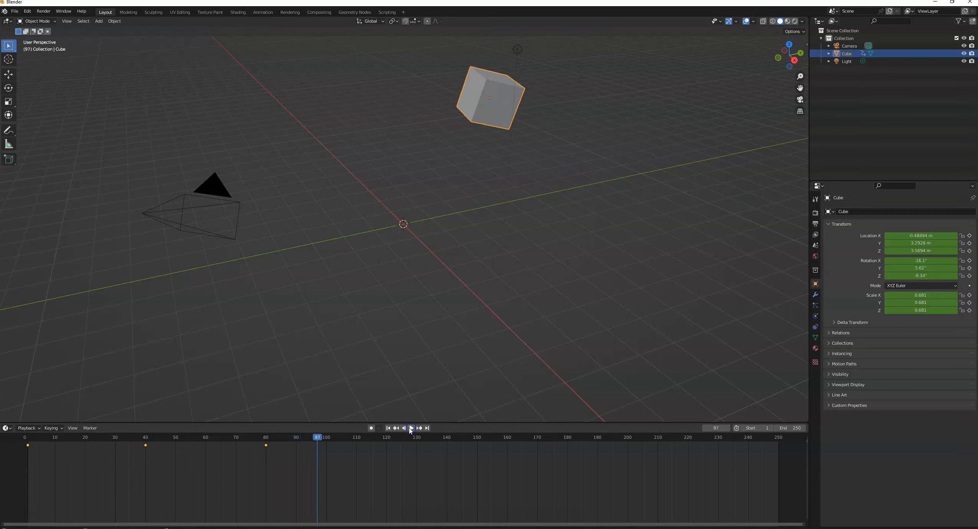
Move the cube's second keyframe from frame 40 to frame 20 on the timeline.
{"action": "left_click", "coordinate": [312, 435]}
{"action": "left_click_drag", "start_coordinate": [321, 448], "coordinate": [146, 423]}
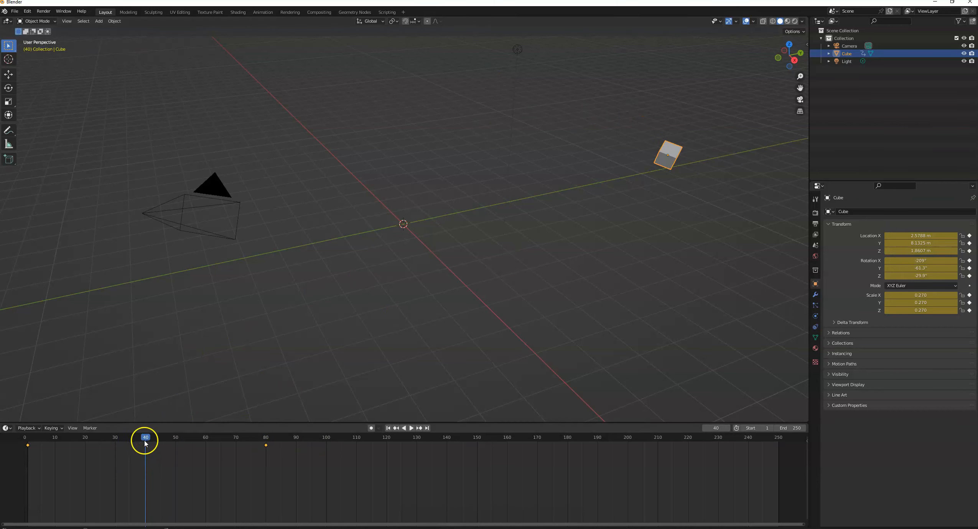
{"action": "left_click", "coordinate": [124, 437]}
{"action": "left_click", "coordinate": [146, 445]}
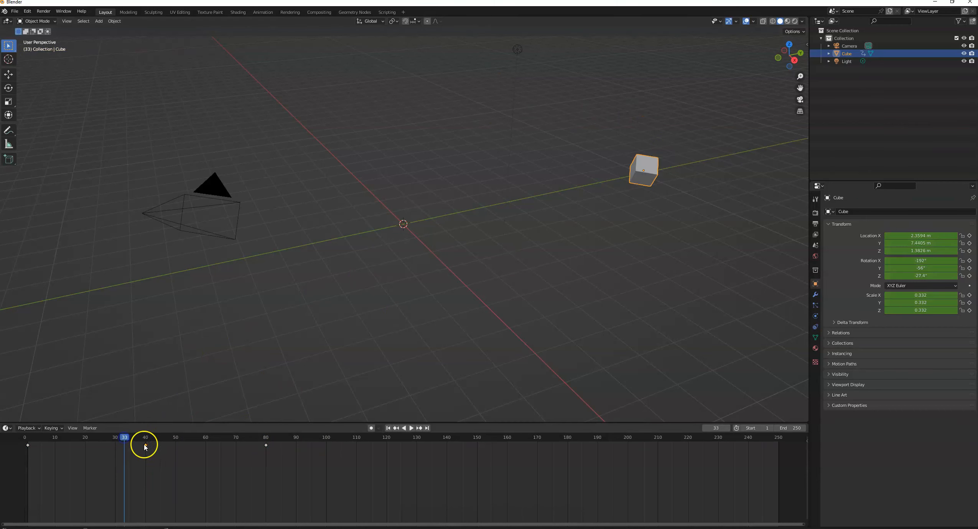
{"action": "left_click_drag", "start_coordinate": [147, 450], "coordinate": [87, 451]}
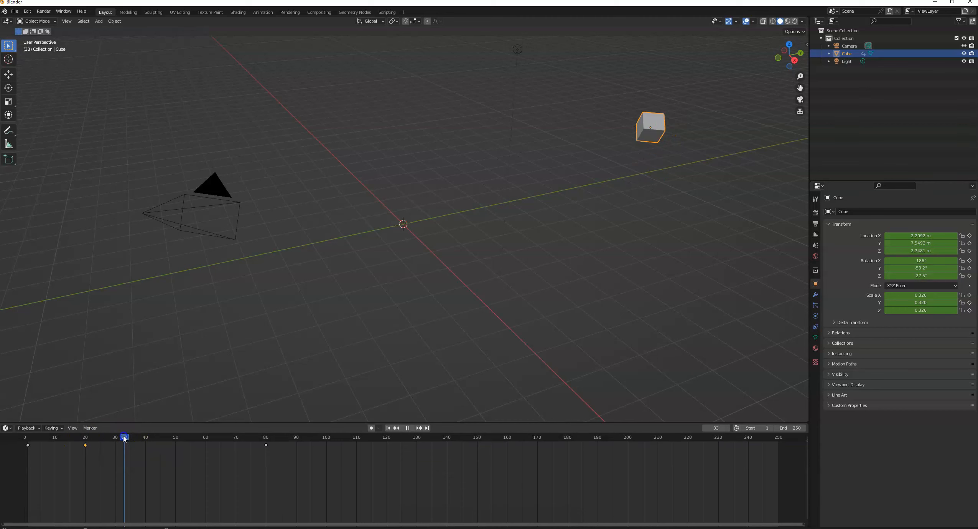
Play back the retimed animation from frame 1 and return to the last keyframe at frame 80.
{"action": "left_click", "coordinate": [28, 438]}
{"action": "key", "text": "space"}
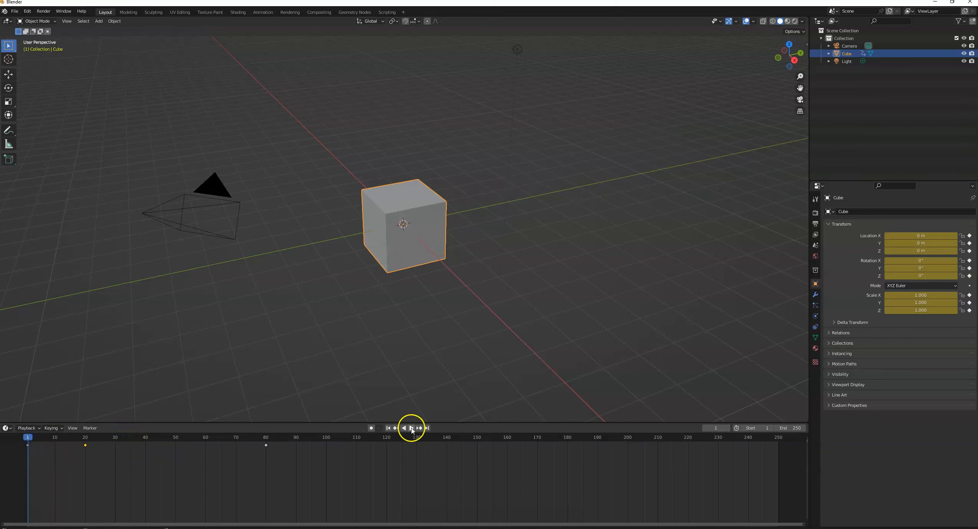
{"action": "left_click", "coordinate": [412, 428]}
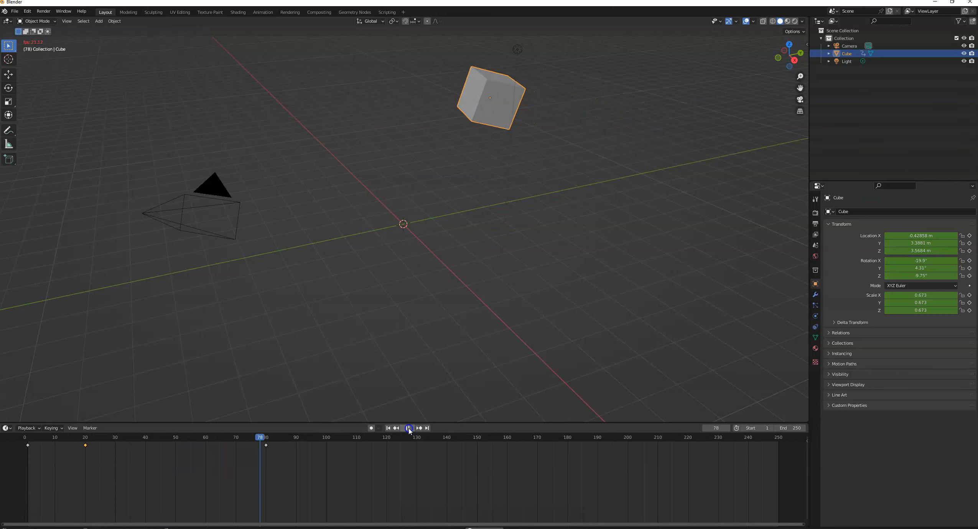
{"action": "left_click_drag", "start_coordinate": [332, 442], "coordinate": [267, 444]}
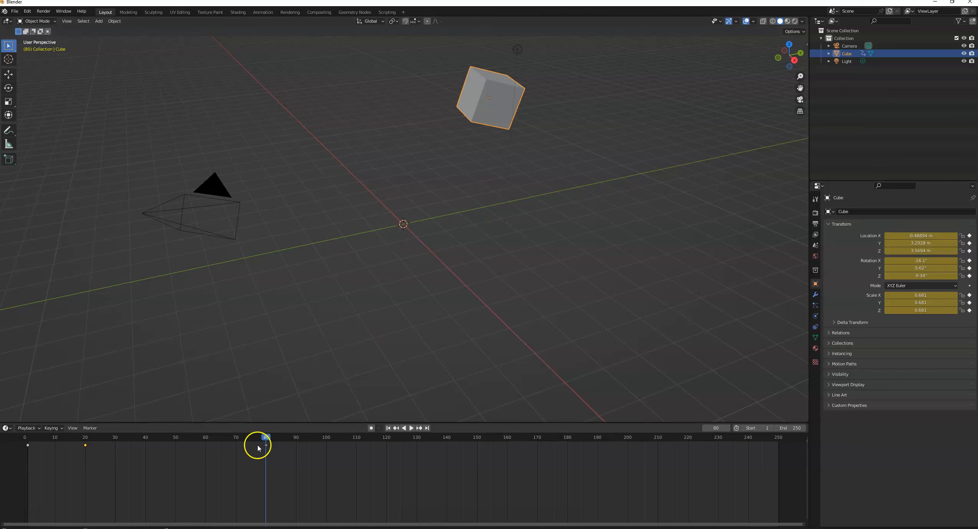
Insert a Location, Rotation & Scale keyframe for the cube at frame 90 and scrub between frames 79 and 90 to check the hold.
{"action": "key", "text": "space"}
{"action": "left_click_drag", "start_coordinate": [275, 440], "coordinate": [297, 441]}
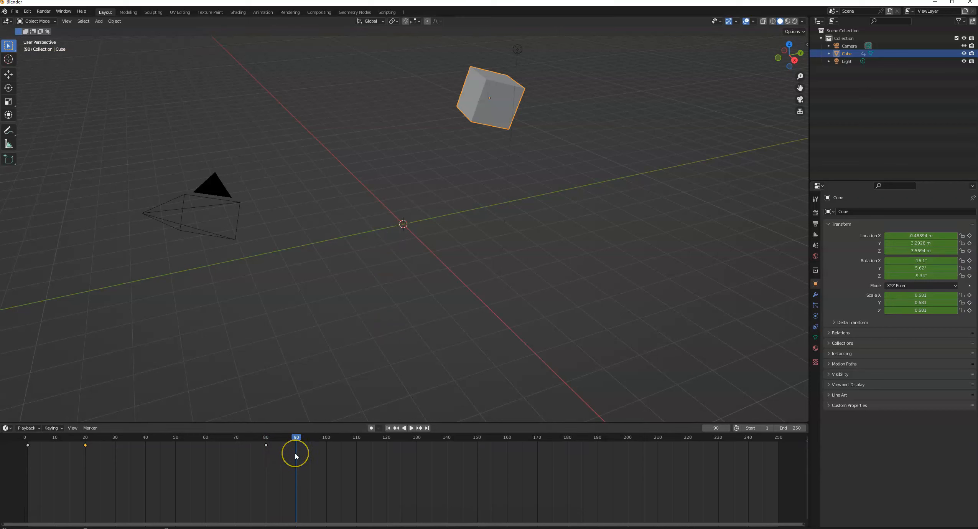
{"action": "right_click", "coordinate": [506, 104]}
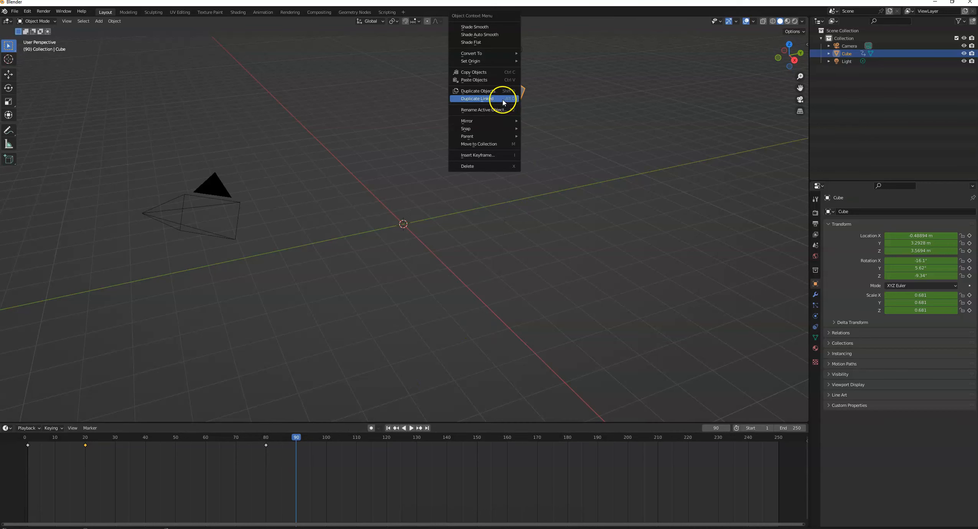
{"action": "right_click", "coordinate": [296, 451]}
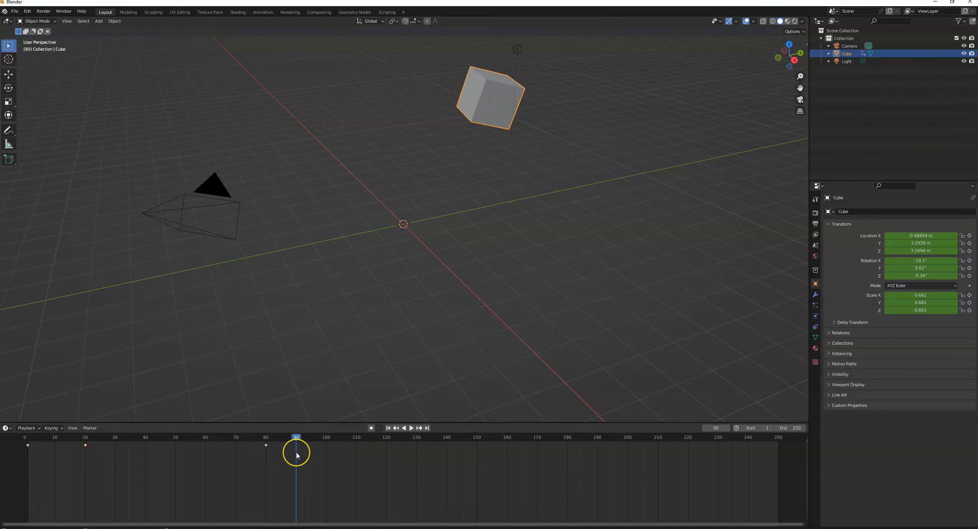
{"action": "key", "text": "i"}
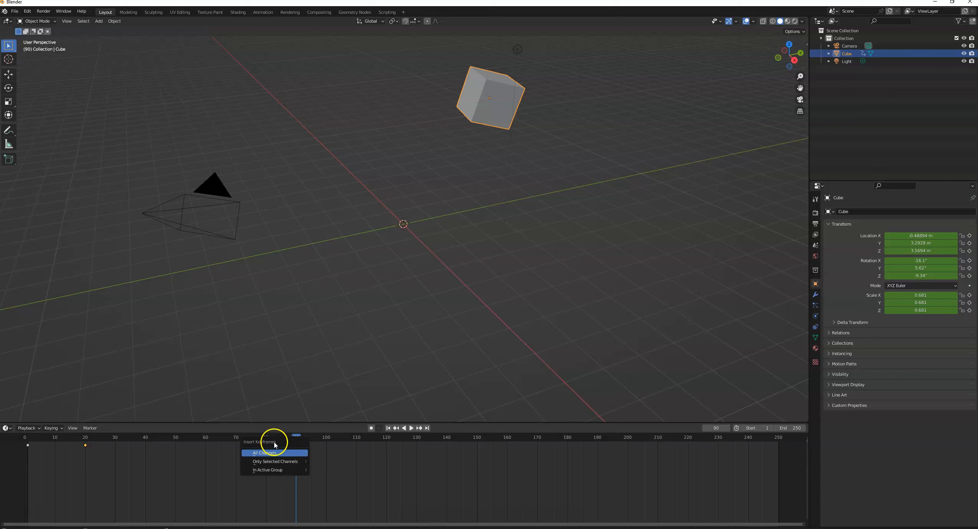
{"action": "right_click", "coordinate": [489, 117]}
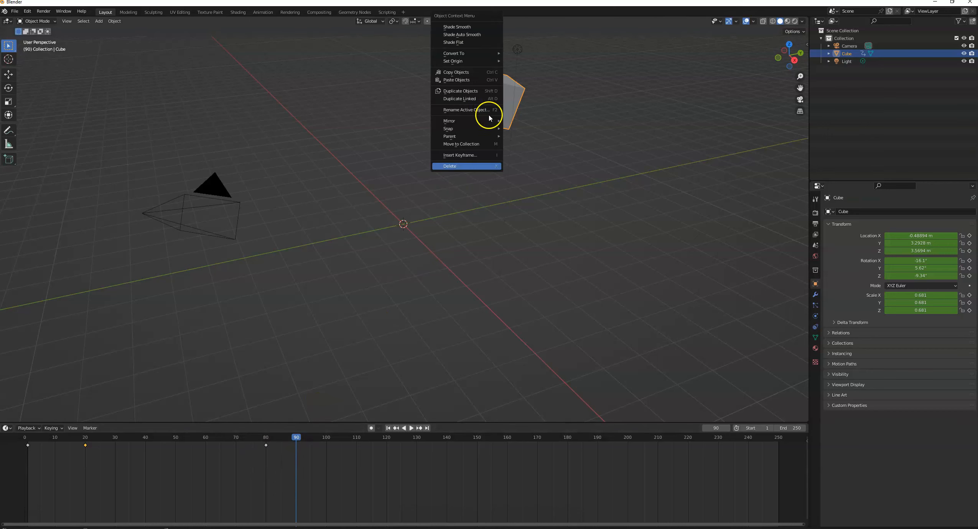
{"action": "left_click", "coordinate": [513, 99]}
{"action": "key", "text": "i"}
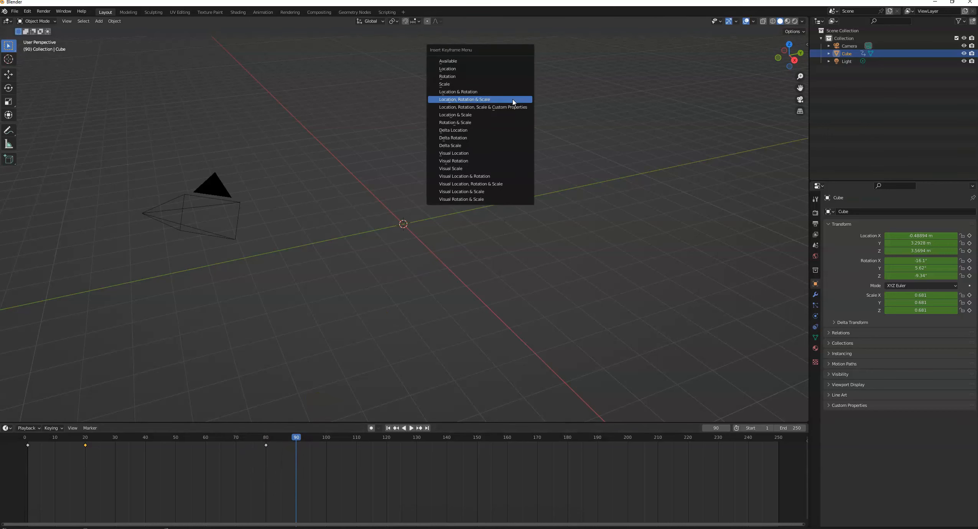
{"action": "left_click", "coordinate": [484, 98]}
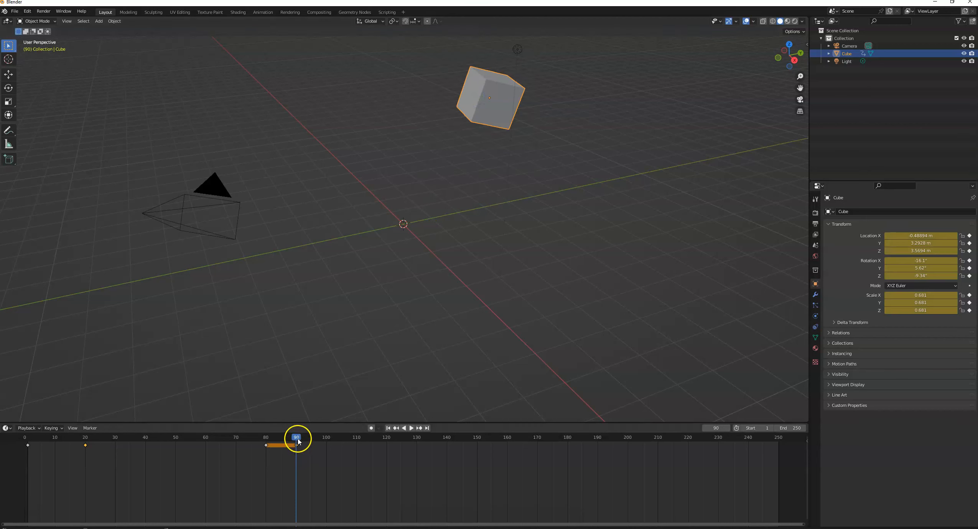
{"action": "left_click_drag", "start_coordinate": [298, 440], "coordinate": [263, 441]}
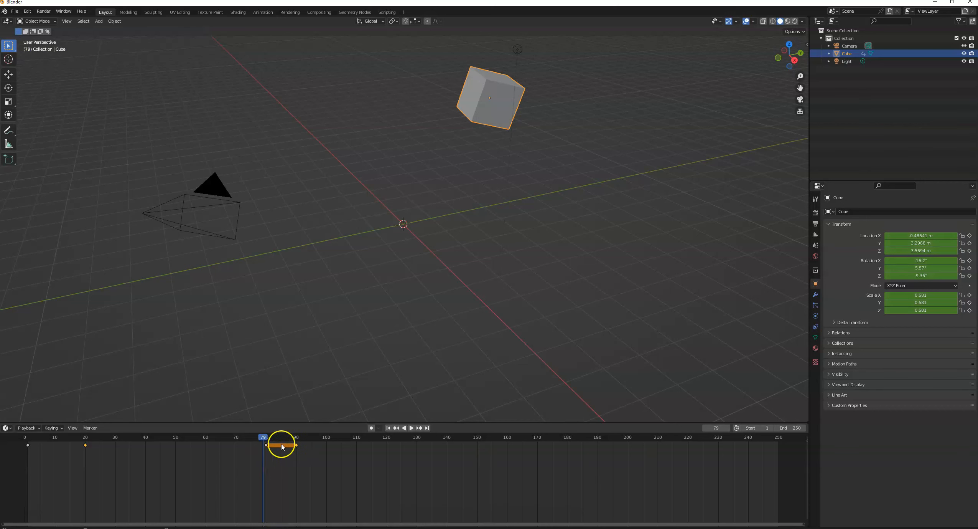
{"action": "left_click_drag", "start_coordinate": [265, 442], "coordinate": [296, 442]}
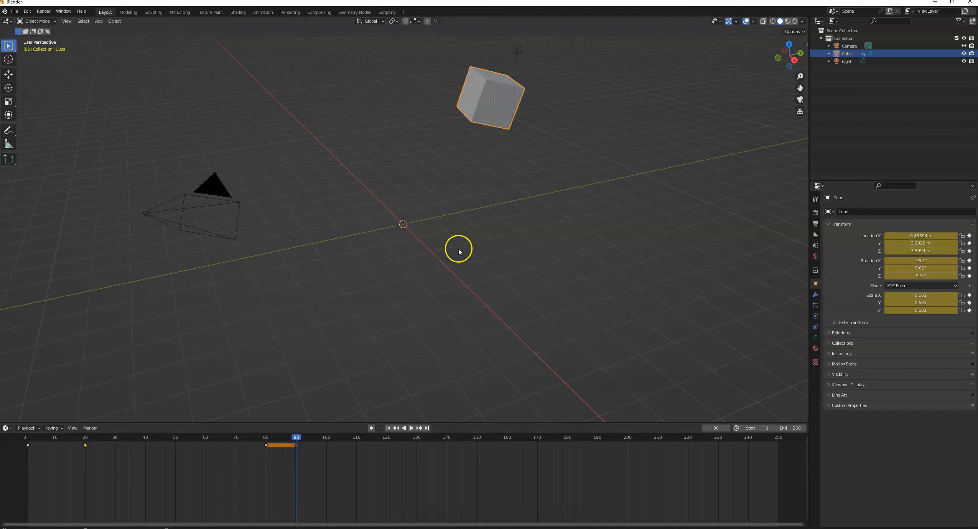
At frame 120, move the cube back near the world origin and rotate it about 148° in the view.
{"action": "left_click_drag", "start_coordinate": [296, 437], "coordinate": [387, 437]}
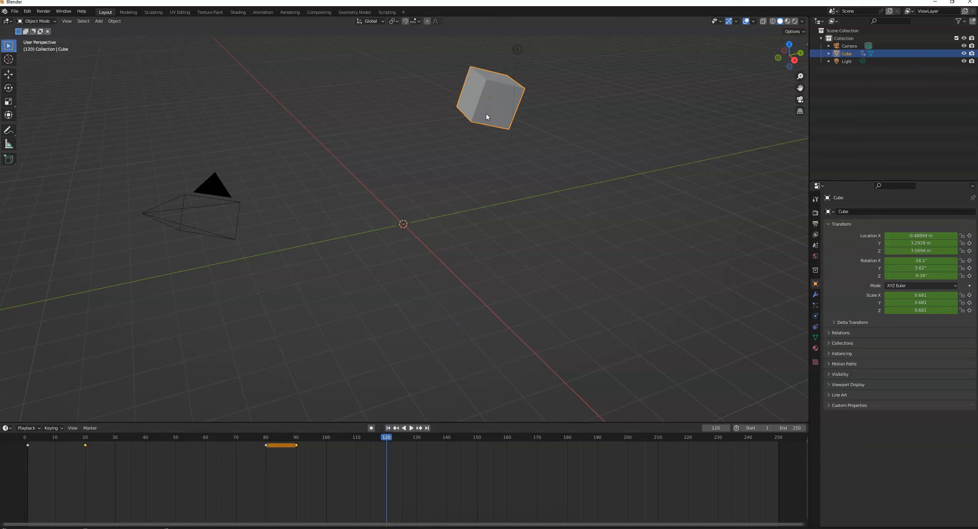
{"action": "key", "text": "g"}
{"action": "left_click", "coordinate": [377, 244]}
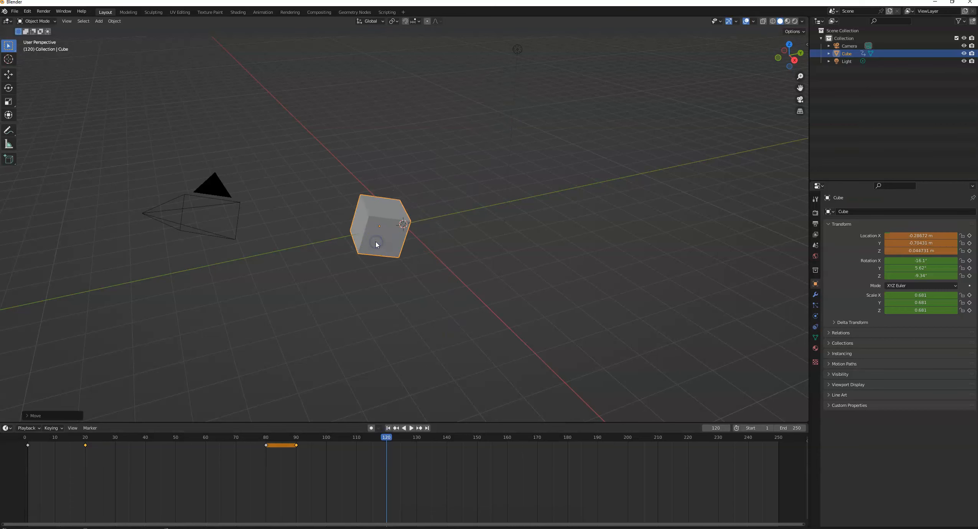
{"action": "key", "text": "r"}
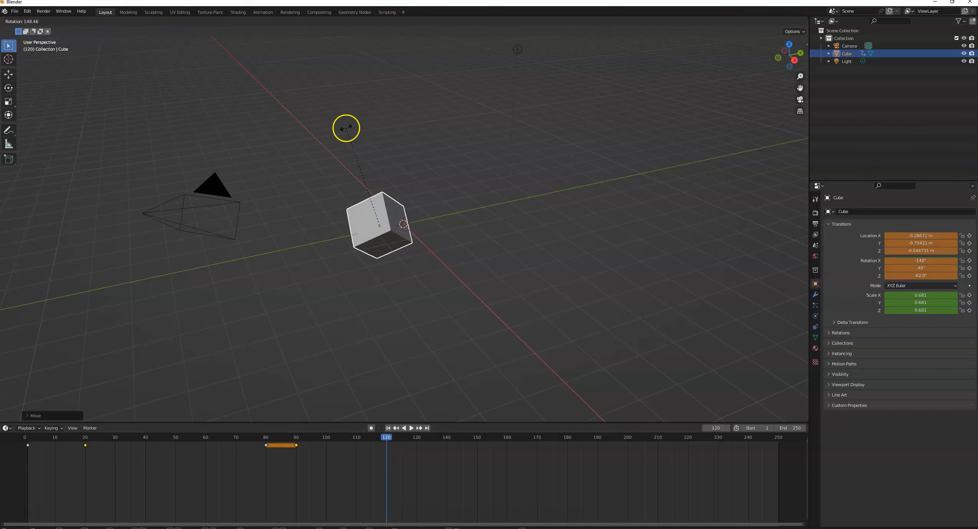
{"action": "left_click", "coordinate": [347, 133]}
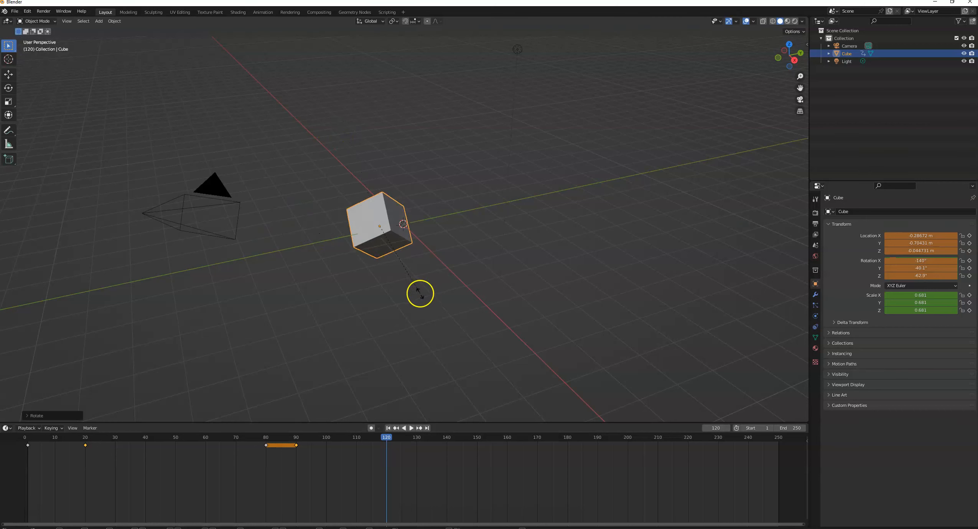
Scale the cube up to about 1.79 and insert a Location, Rotation & Scale keyframe at frame 120.
{"action": "key", "text": "s"}
{"action": "left_click", "coordinate": [572, 303]}
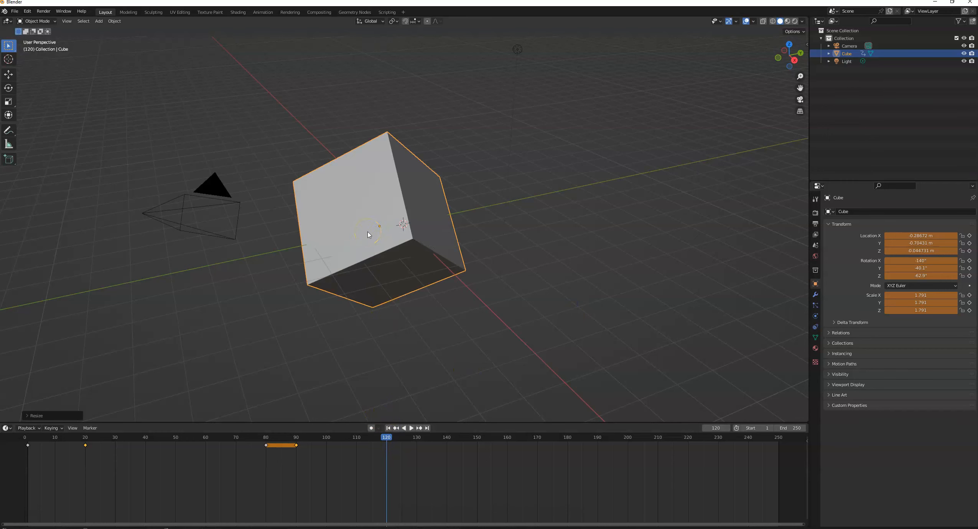
{"action": "key", "text": "i"}
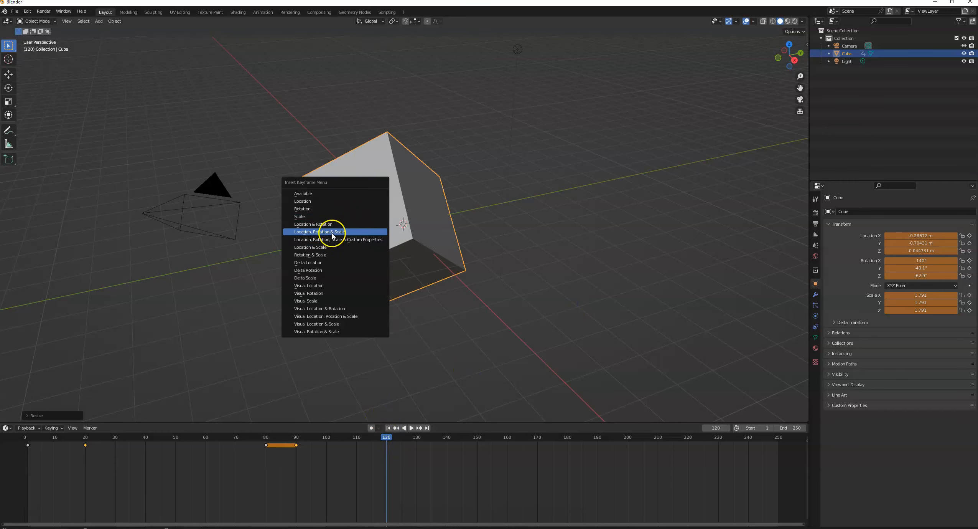
{"action": "left_click", "coordinate": [330, 232]}
Play back the cube's whole animation from frame 0 through the end of the frame range and stop it.
{"action": "left_click", "coordinate": [364, 437]}
{"action": "left_click_drag", "start_coordinate": [364, 437], "coordinate": [19, 406]}
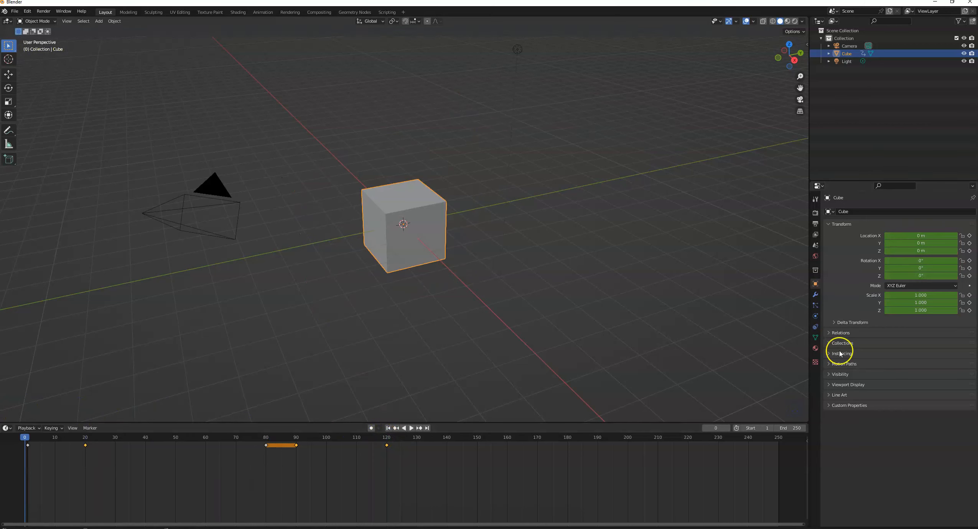
{"action": "left_click", "coordinate": [411, 429]}
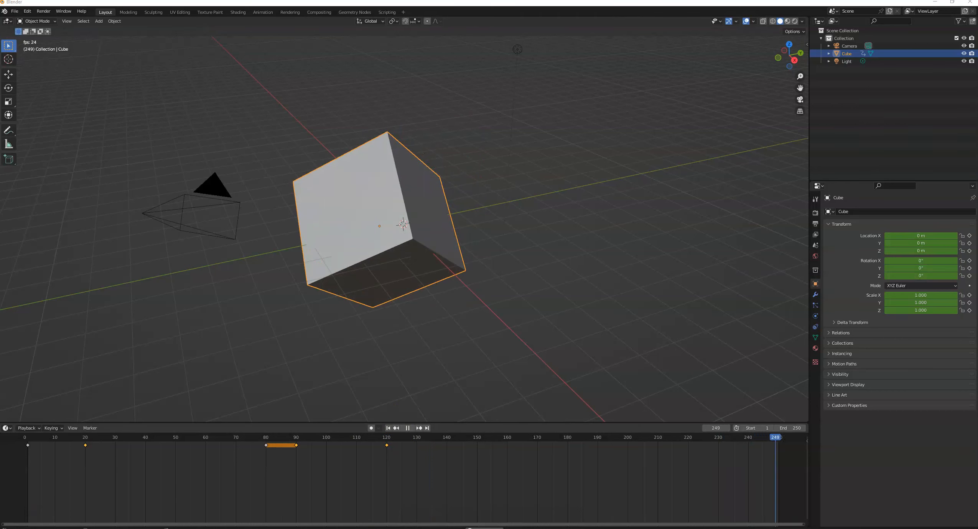
{"action": "key", "text": "Escape"}
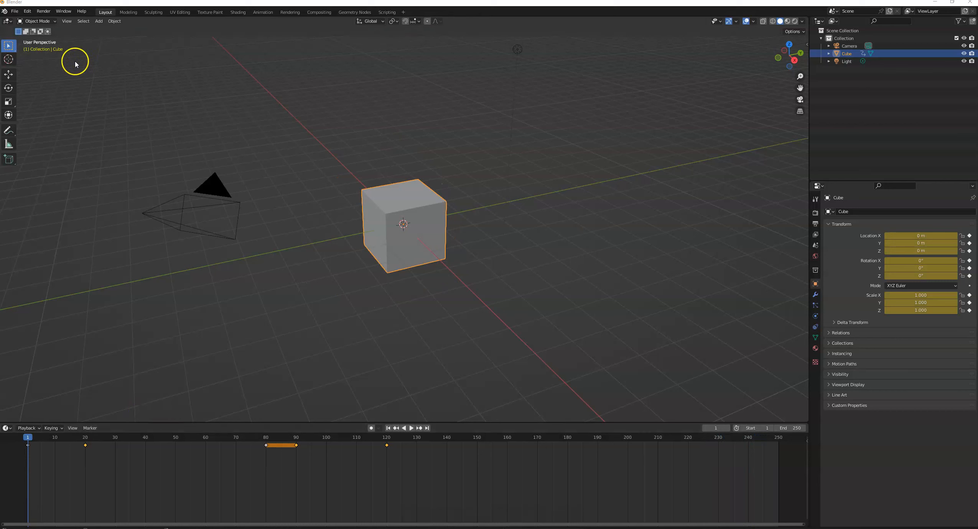
Start a new General file without saving the current changes and enlarge the timeline area.
{"action": "left_click", "coordinate": [16, 12]}
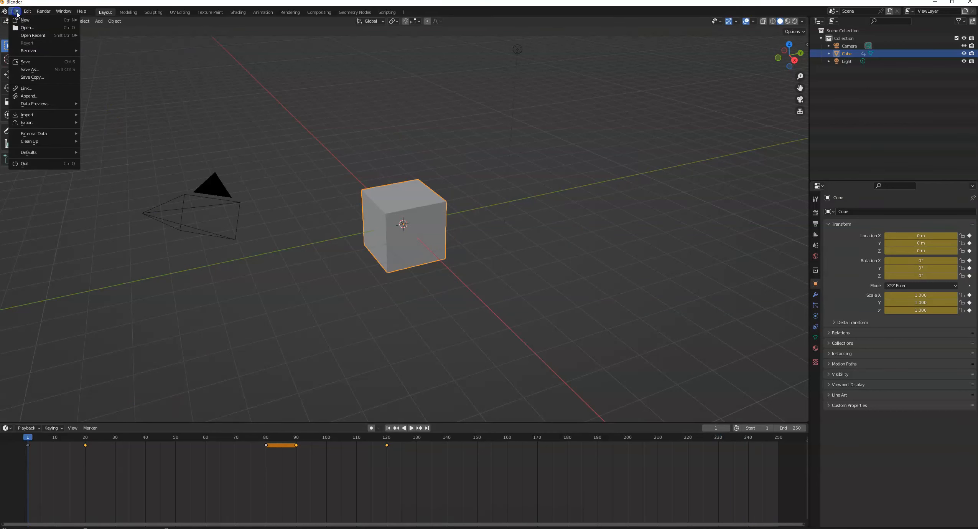
{"action": "mouse_move", "coordinate": [65, 20]}
{"action": "left_click", "coordinate": [103, 20]}
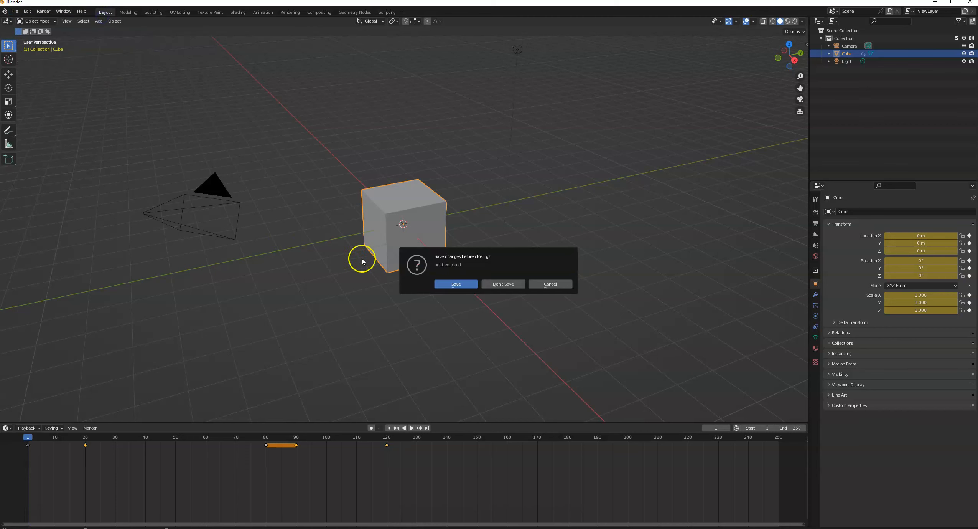
{"action": "left_click", "coordinate": [507, 284]}
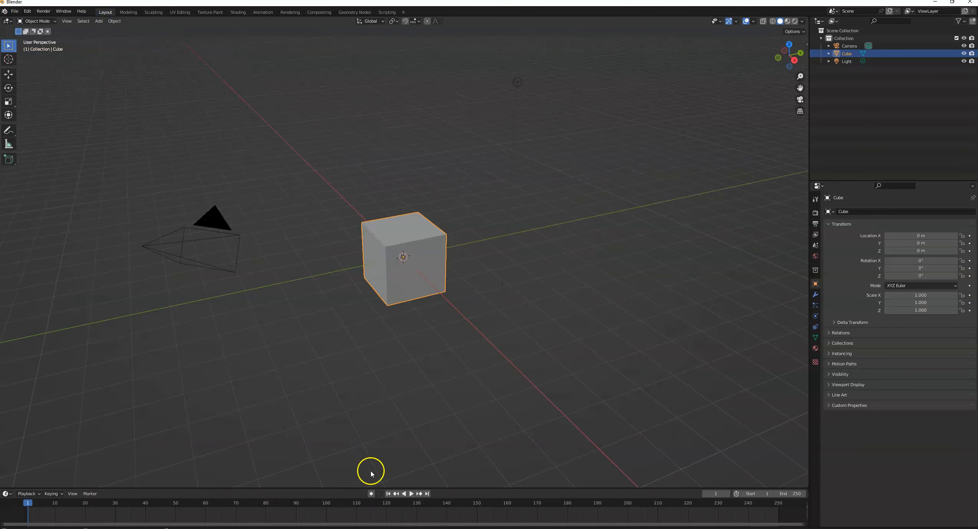
{"action": "left_click_drag", "start_coordinate": [353, 487], "coordinate": [360, 358]}
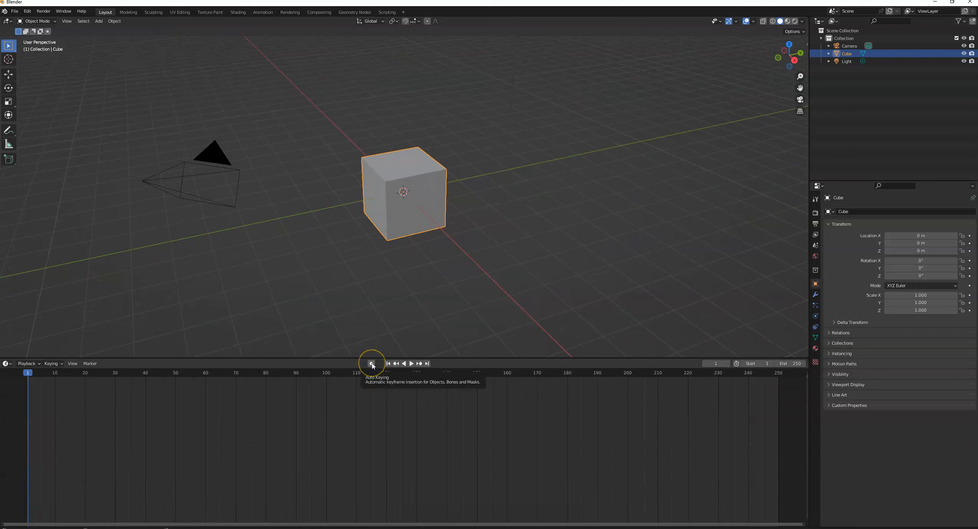
With Auto Keying turned on, insert a Location, Rotation & Scale keyframe at frame 1 and move the cube to about Y 7.1 m.
{"action": "left_click", "coordinate": [372, 363]}
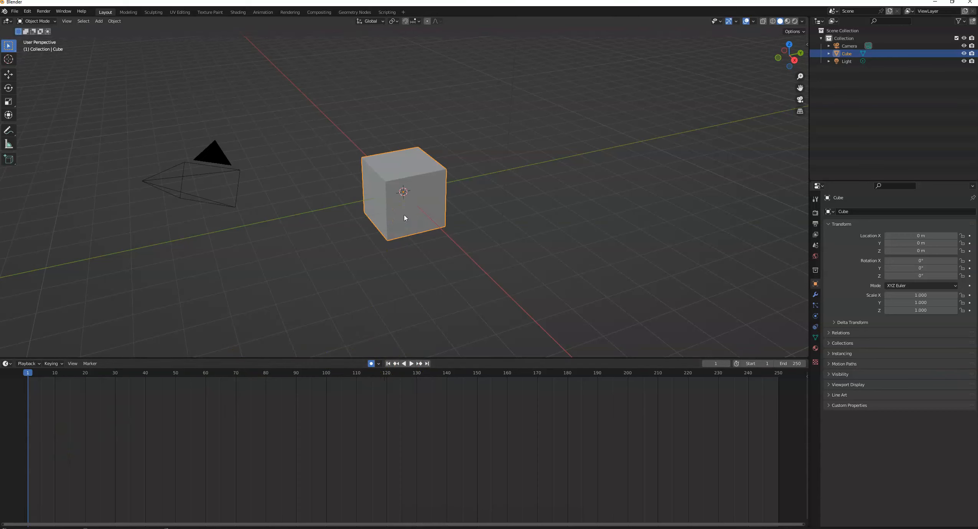
{"action": "key", "text": "i"}
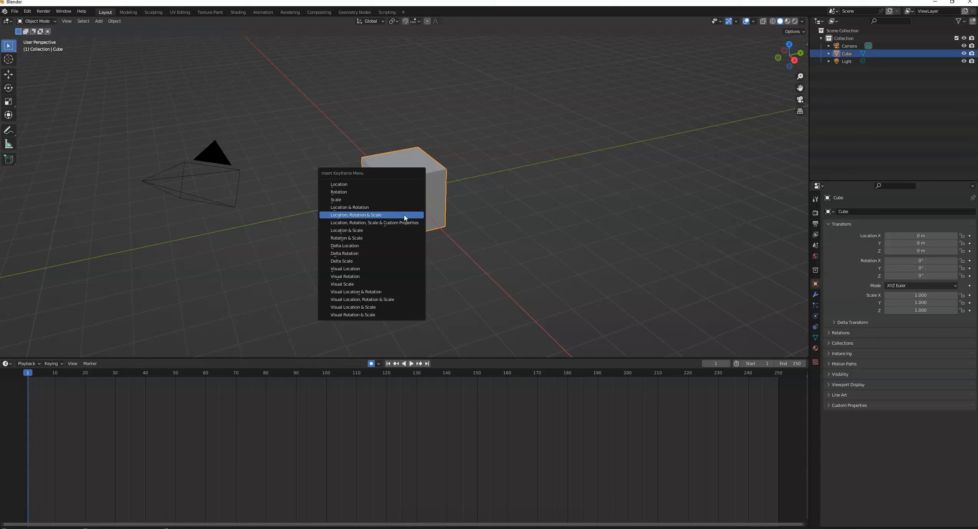
{"action": "left_click", "coordinate": [375, 216]}
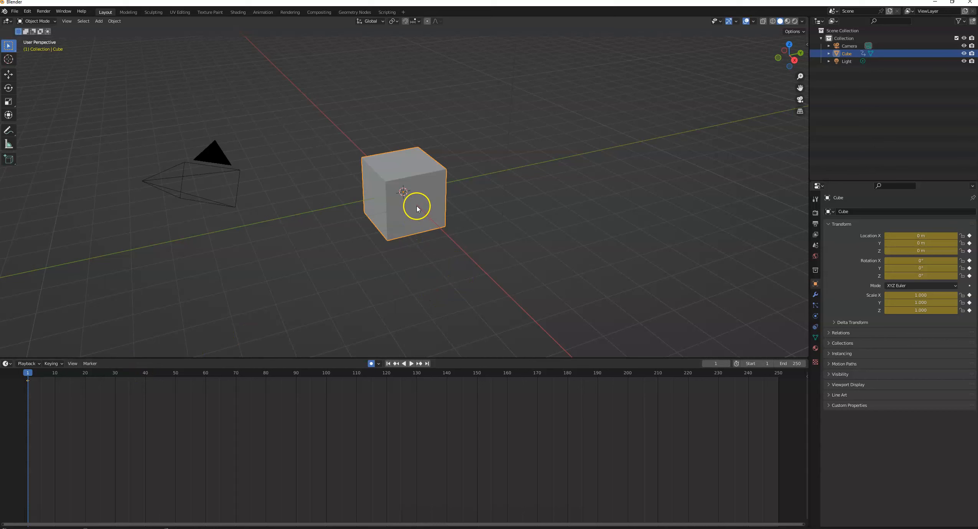
{"action": "key", "text": "g"}
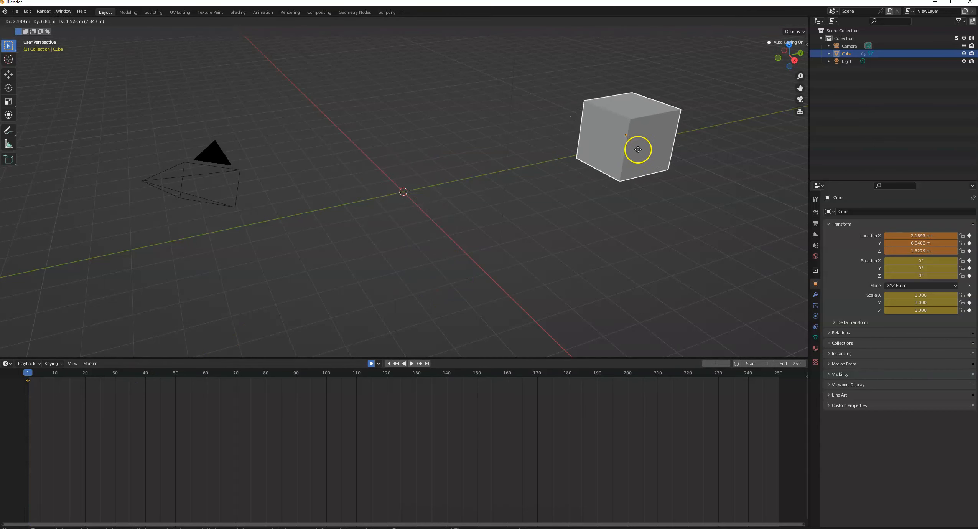
{"action": "left_click", "coordinate": [646, 138]}
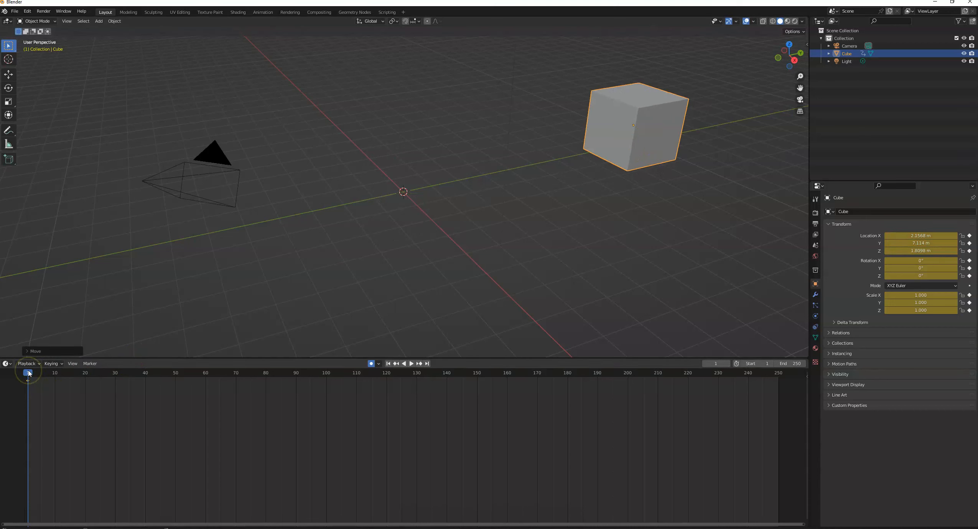
Auto-key a second pose at frame 40 by moving the cube slightly, rotating it and scaling it down to about 0.31.
{"action": "left_click_drag", "start_coordinate": [30, 375], "coordinate": [147, 375]}
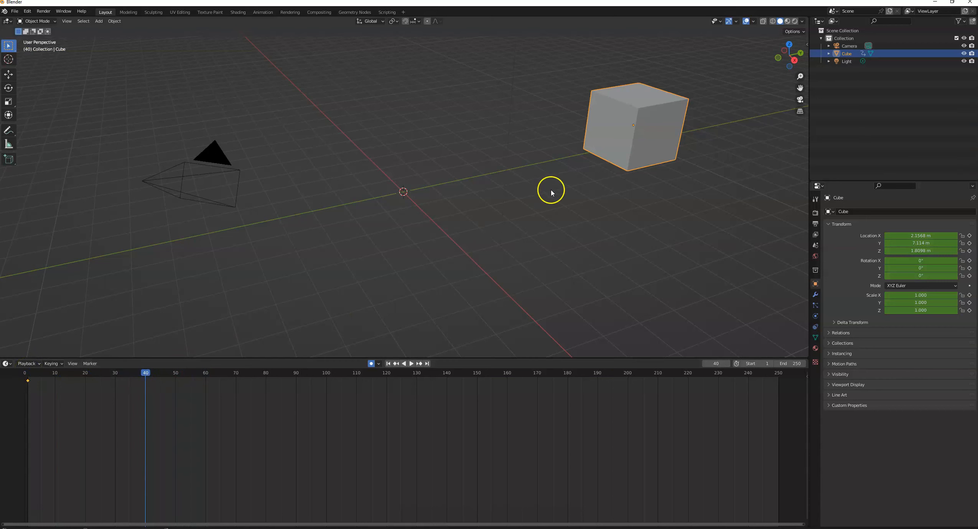
{"action": "mouse_move", "coordinate": [638, 139]}
{"action": "left_mouse_down"}
{"action": "mouse_move", "coordinate": [628, 153]}
{"action": "mouse_move", "coordinate": [621, 144]}
{"action": "left_mouse_up"}
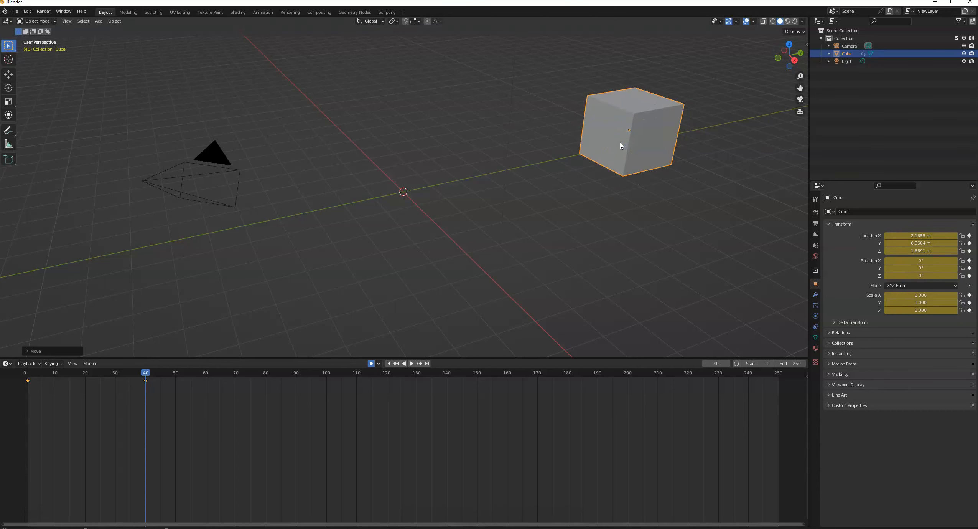
{"action": "key", "text": "r"}
{"action": "left_click", "coordinate": [661, 98]}
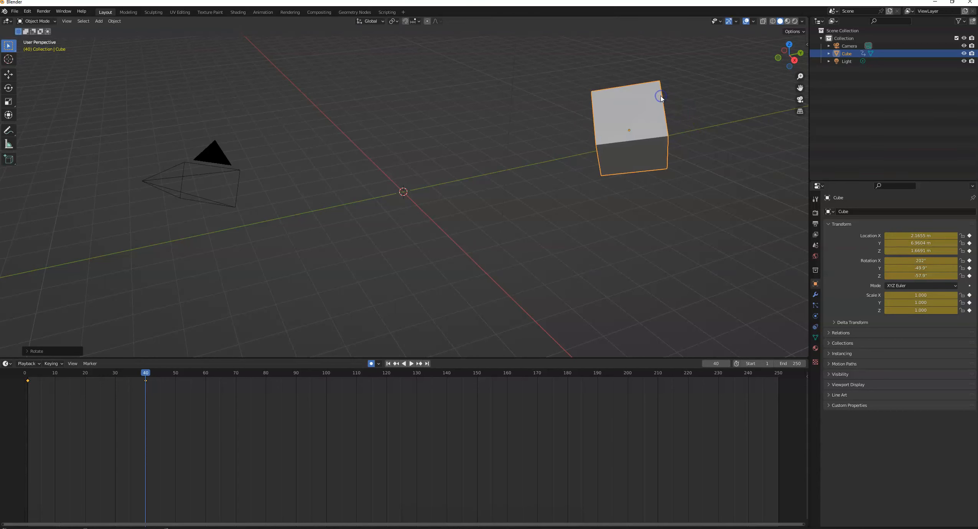
{"action": "key", "text": "s"}
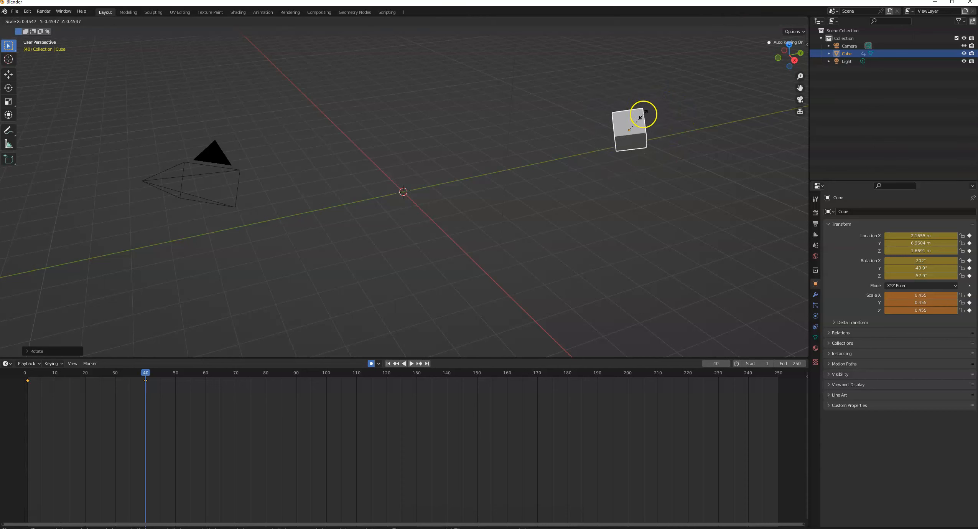
{"action": "left_click", "coordinate": [640, 121]}
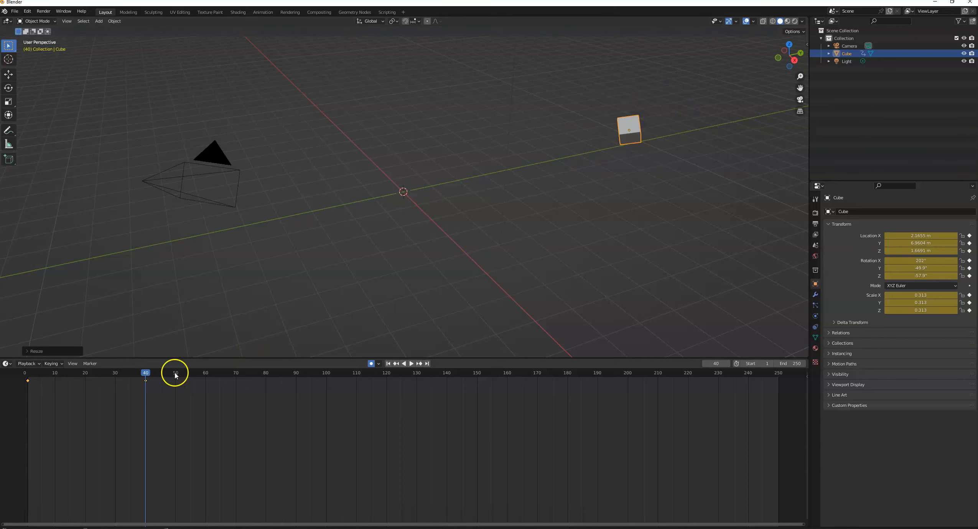
Auto-key a third pose at frame 91 by moving the cube above the world origin and rotating it freely.
{"action": "left_click_drag", "start_coordinate": [146, 373], "coordinate": [299, 382]}
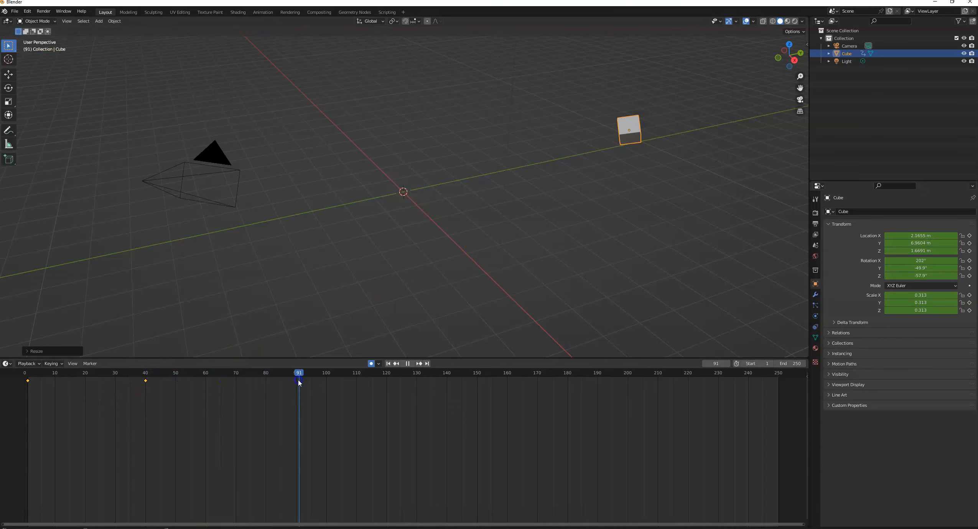
{"action": "left_click_drag", "start_coordinate": [627, 139], "coordinate": [412, 116]}
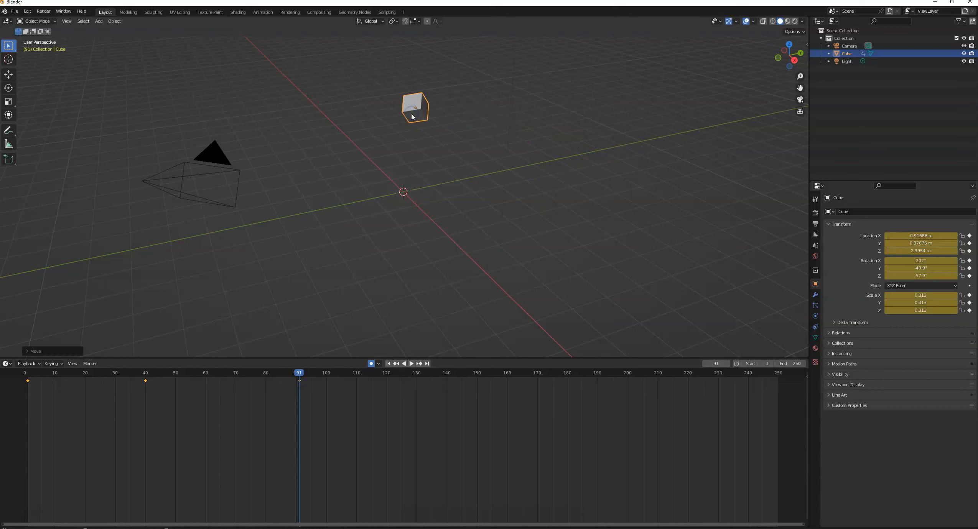
{"action": "key", "text": "r"}
{"action": "left_click", "coordinate": [474, 70]}
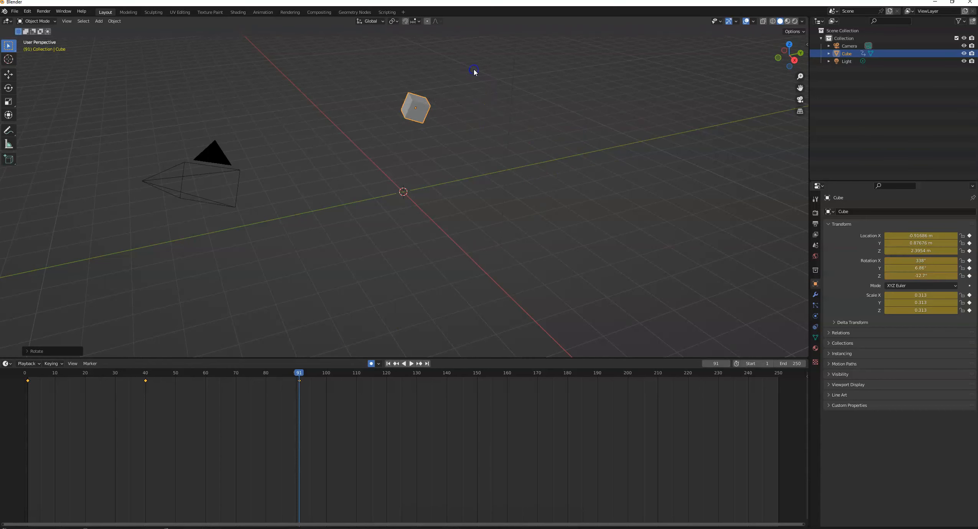
Scale the cube up to about 0.68 to complete its auto-keyed pose at frame 91.
{"action": "left_click", "coordinate": [557, 56]}
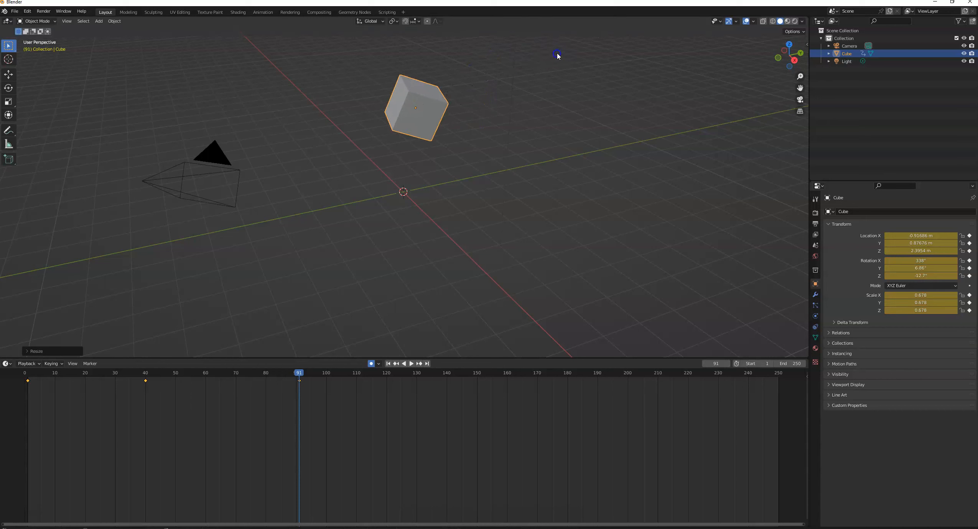
Auto-key a fourth pose at frame 123 by moving the cube down towards the camera, rotating it freely and scaling it down to about 0.25.
{"action": "left_click_drag", "start_coordinate": [300, 372], "coordinate": [395, 373]}
{"action": "left_click", "coordinate": [424, 130]}
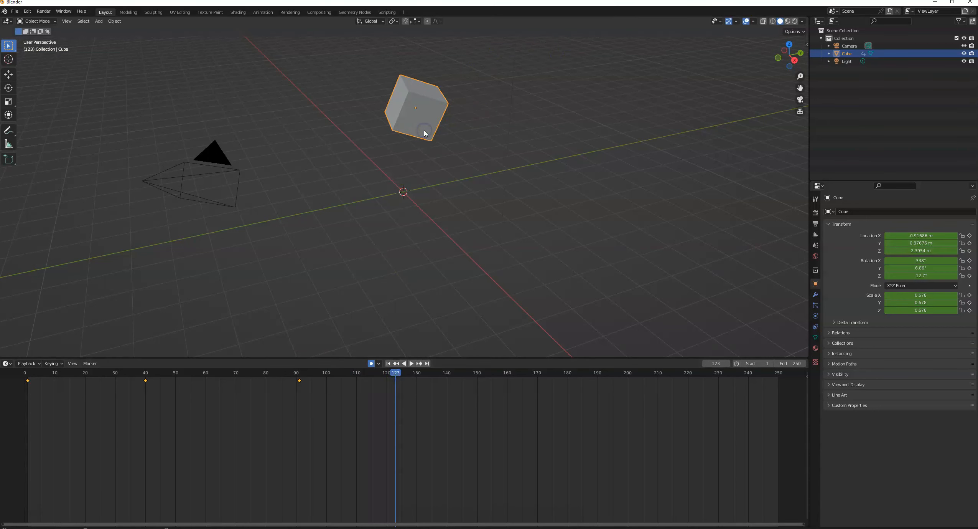
{"action": "left_click_drag", "start_coordinate": [424, 131], "coordinate": [325, 246]}
{"action": "key", "text": "i"}
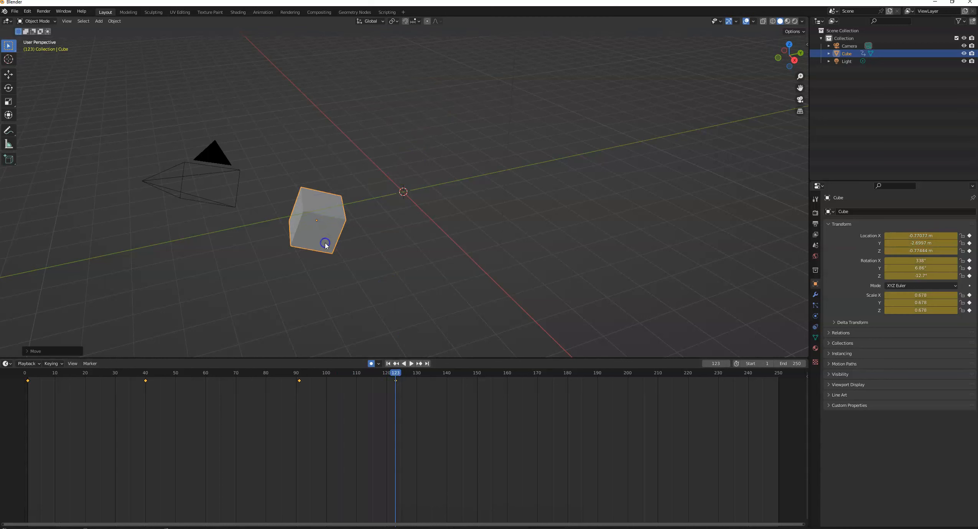
{"action": "key", "text": "r"}
{"action": "left_click", "coordinate": [177, 159]}
{"action": "key", "text": "i"}
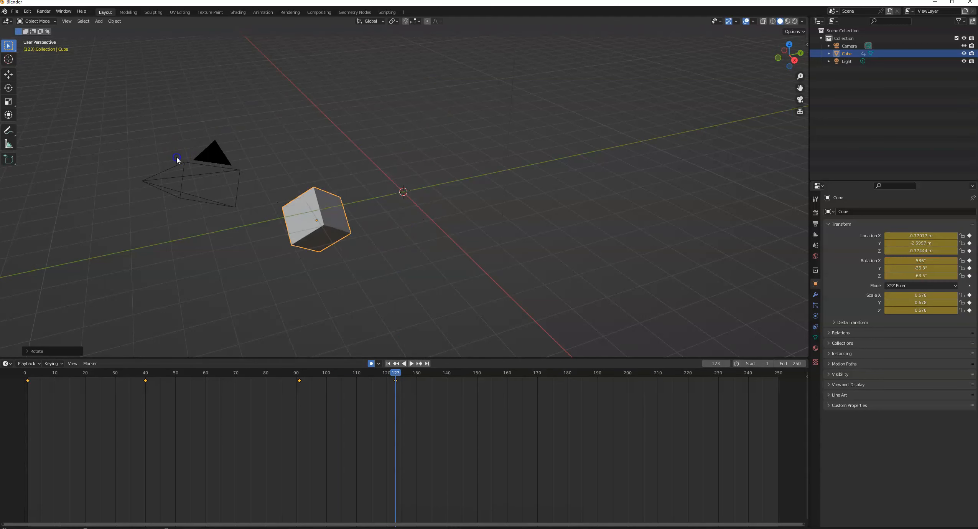
{"action": "key", "text": "s"}
{"action": "left_click", "coordinate": [262, 203]}
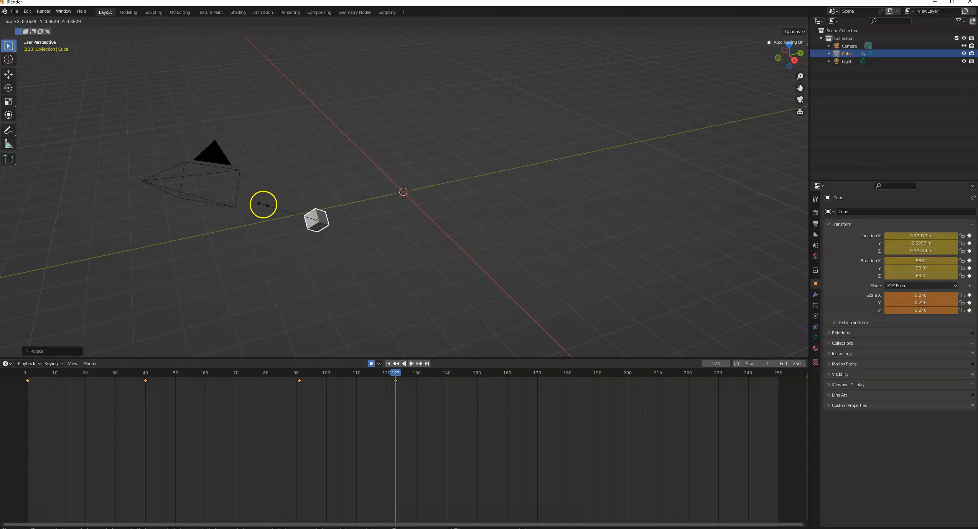
{"action": "key", "text": "i"}
Play back the cube's animation from frame 0, stop the playback and turn off Auto Keying.
{"action": "left_click_drag", "start_coordinate": [397, 375], "coordinate": [24, 374]}
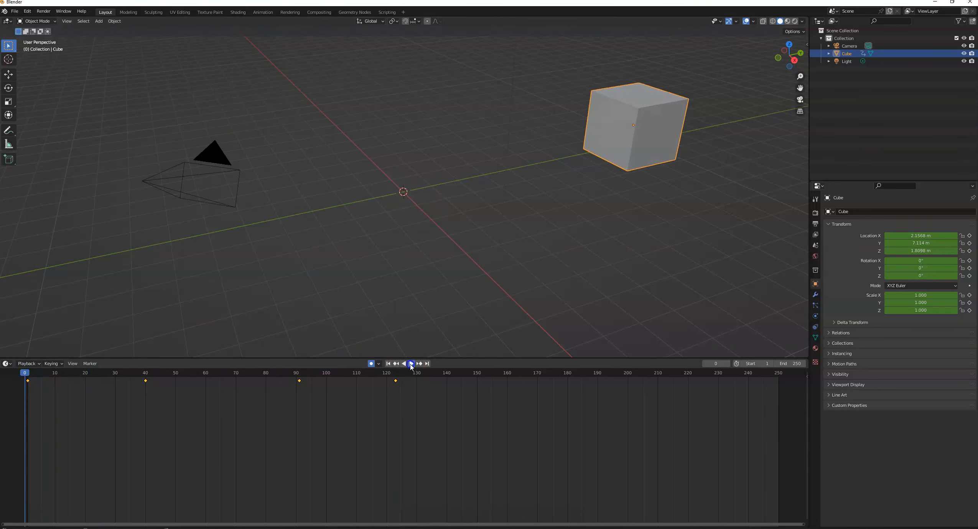
{"action": "left_click", "coordinate": [411, 363]}
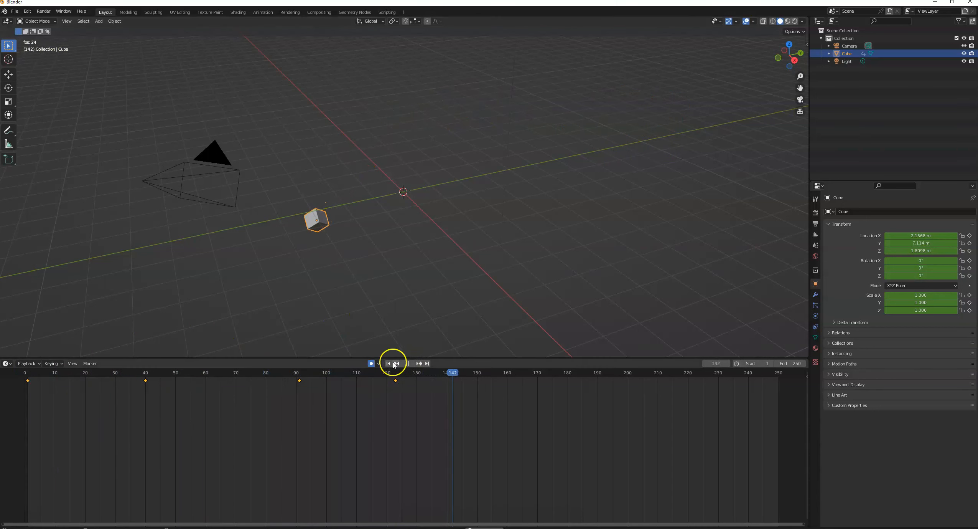
{"action": "left_click", "coordinate": [408, 363]}
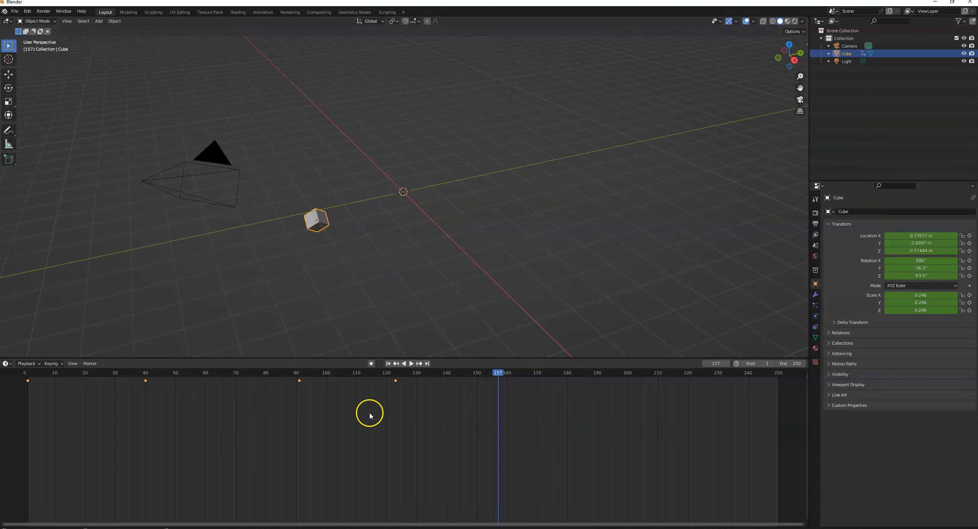
{"action": "left_click", "coordinate": [372, 364]}
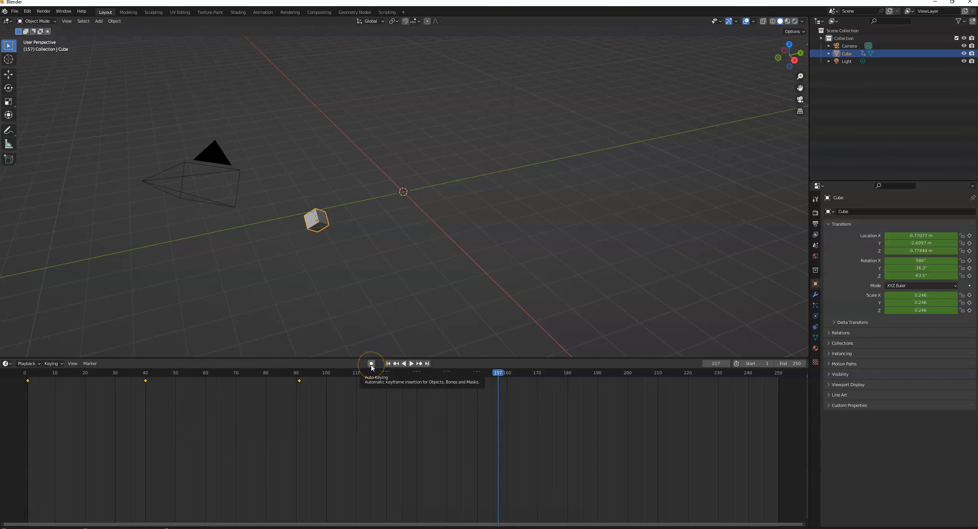